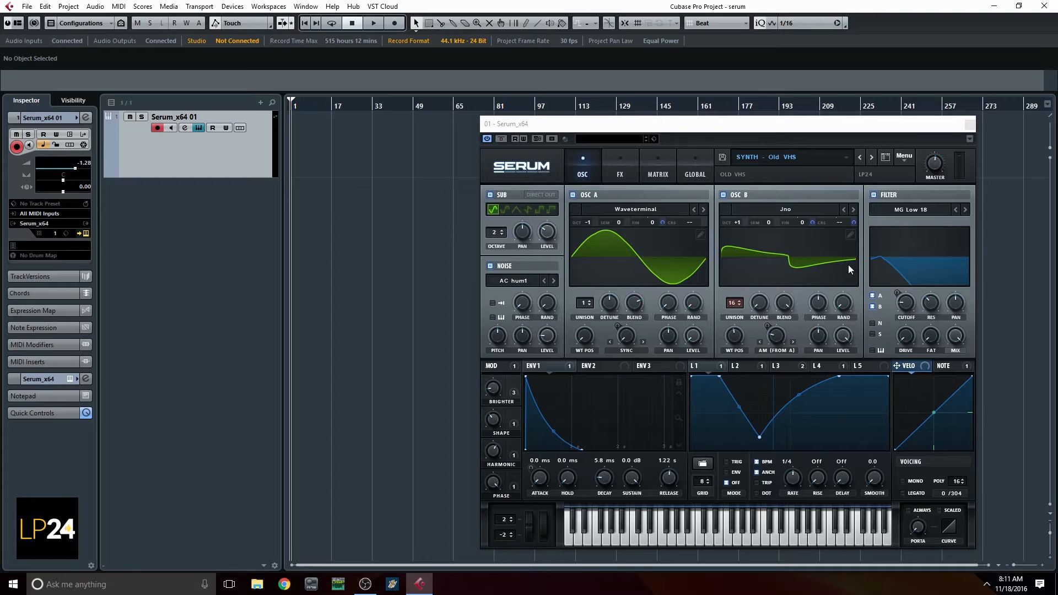
pyautogui.click(825, 157)
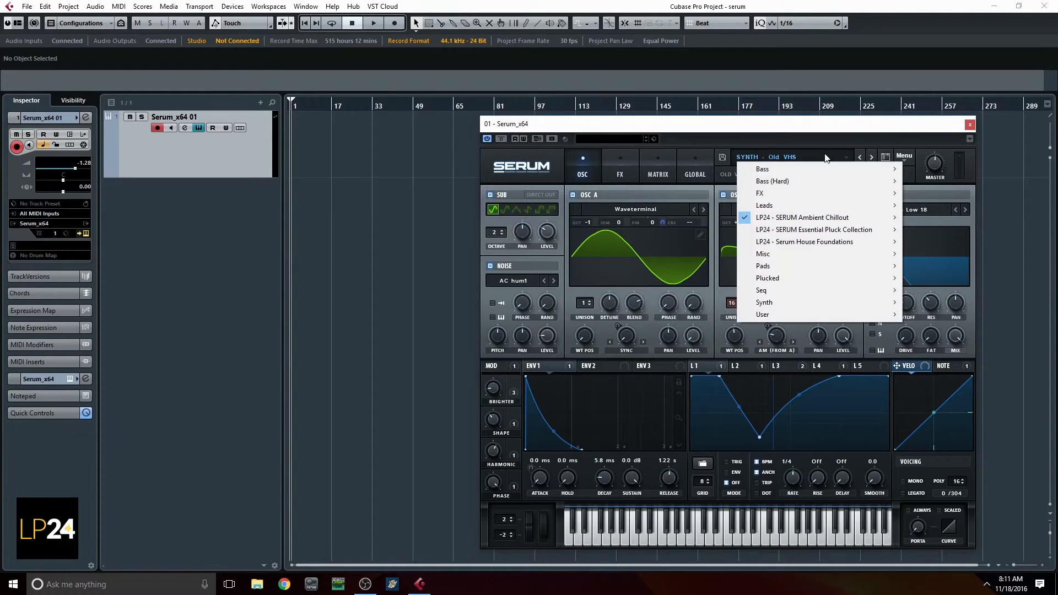
pyautogui.moveTo(820, 223)
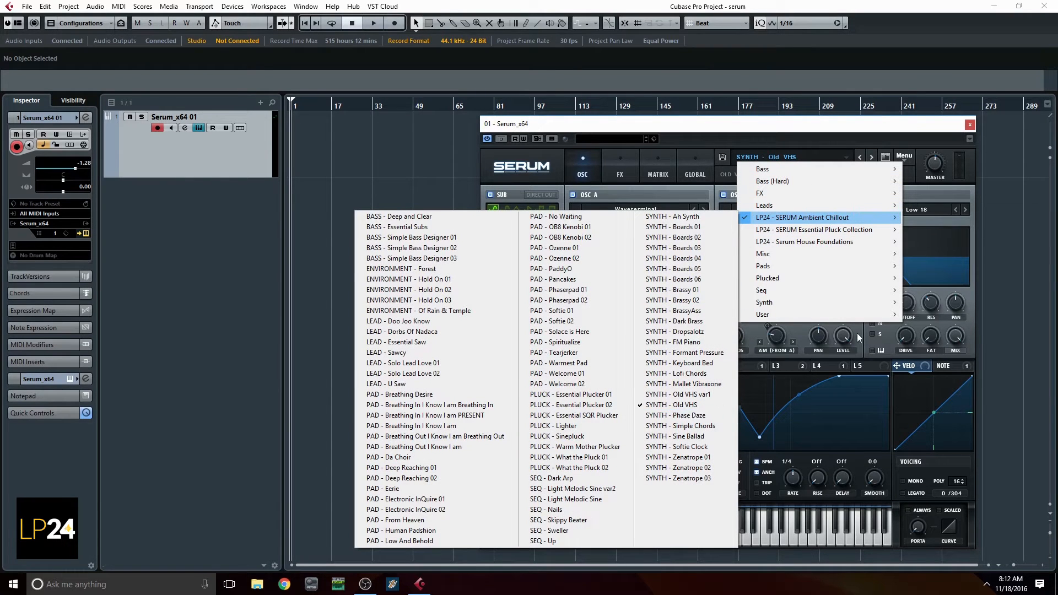
pyautogui.click(846, 134)
# Initialize the patch and load the Basic Shapes analog wavetable into oscillator A
pyautogui.click(910, 158)
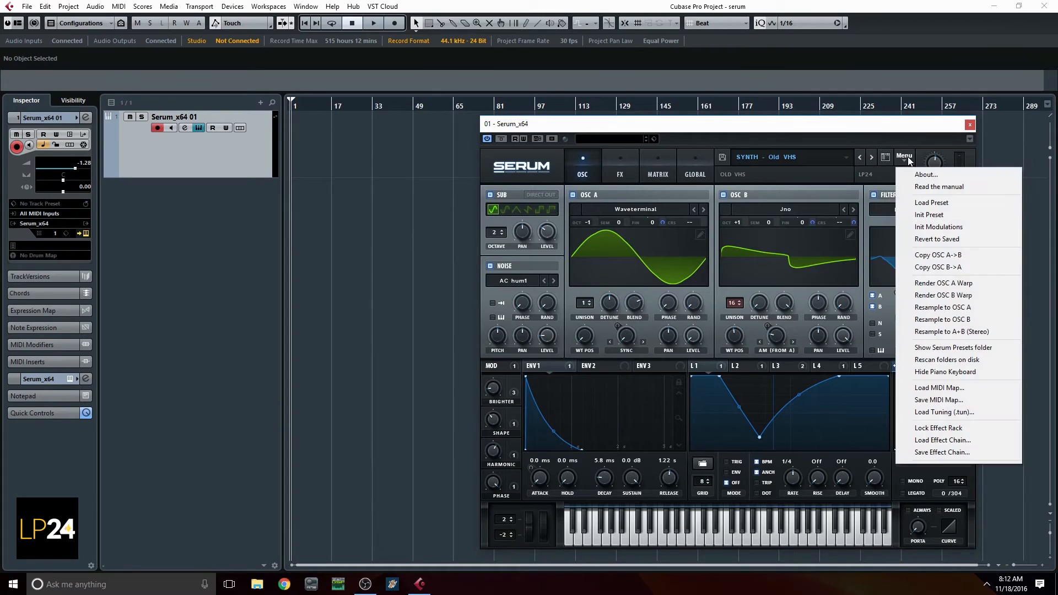
pyautogui.click(929, 217)
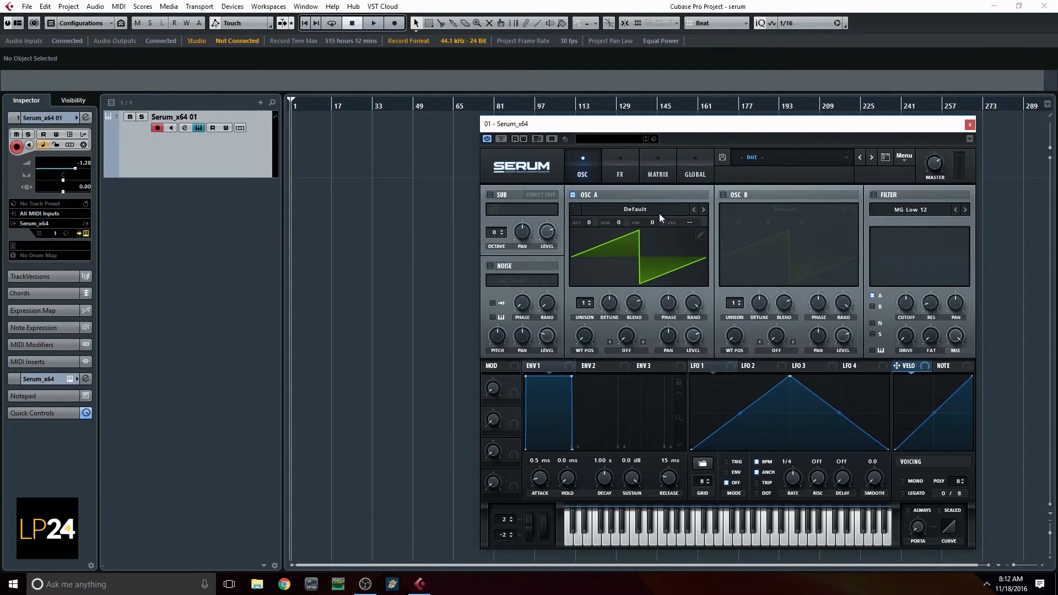
pyautogui.click(654, 209)
pyautogui.moveTo(635, 223)
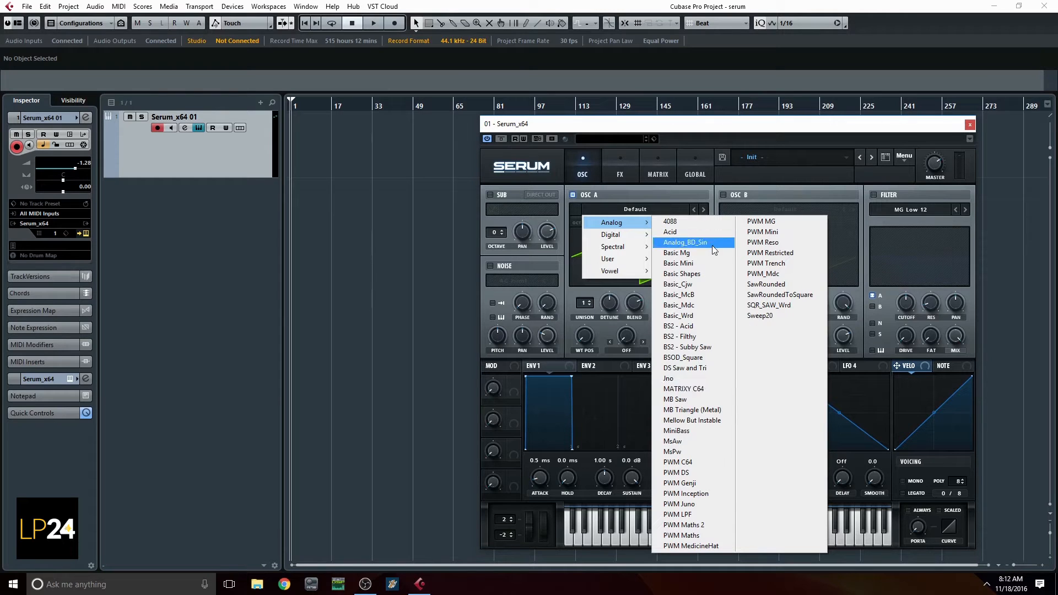
pyautogui.click(707, 275)
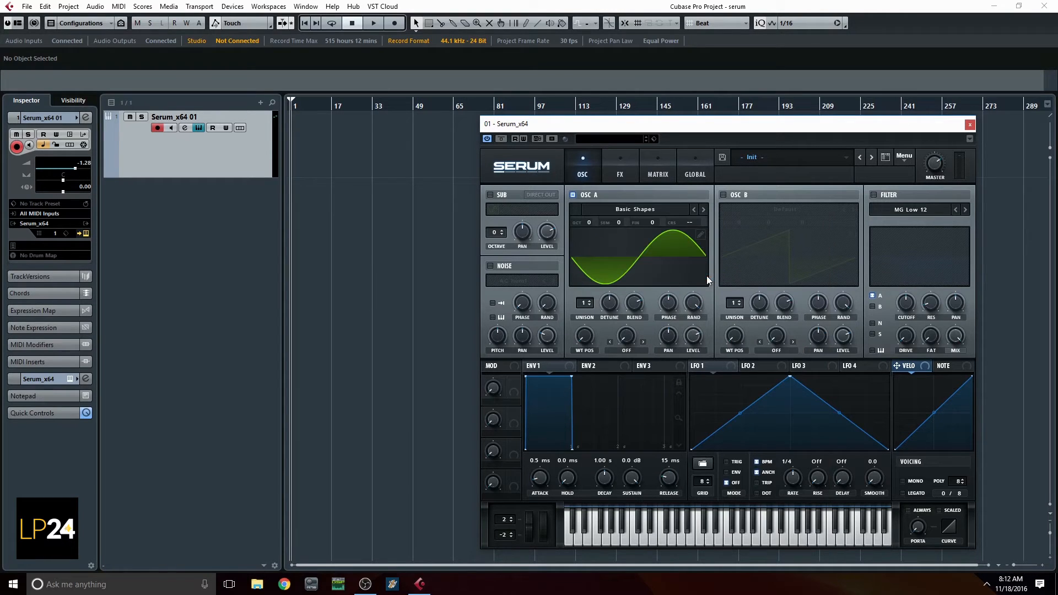
# Enable oscillator B as a copy of oscillator A and turn on the noise oscillator with AC hum1
pyautogui.click(723, 195)
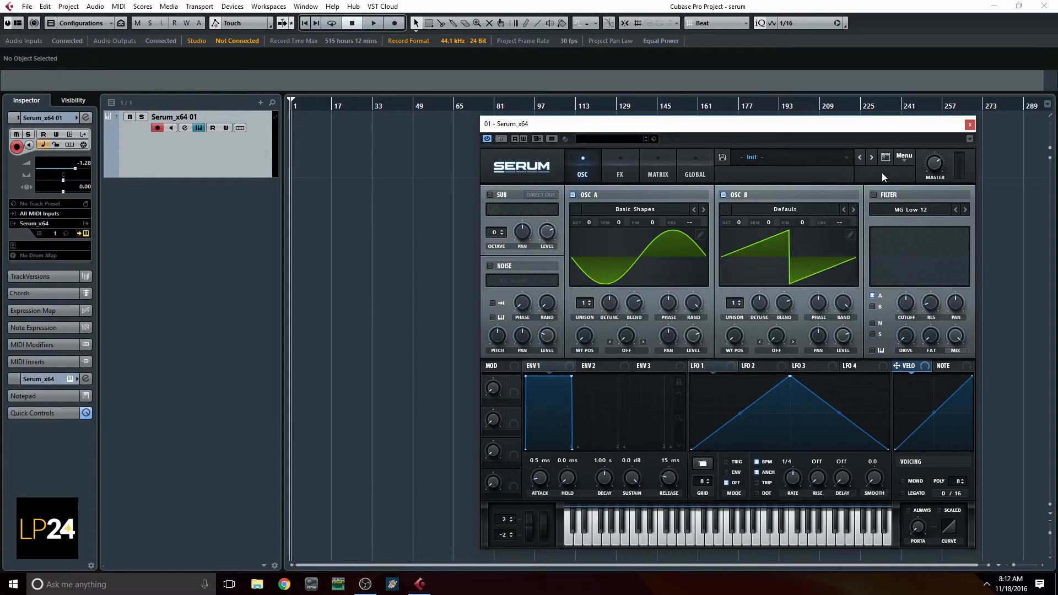
pyautogui.click(904, 157)
pyautogui.click(928, 253)
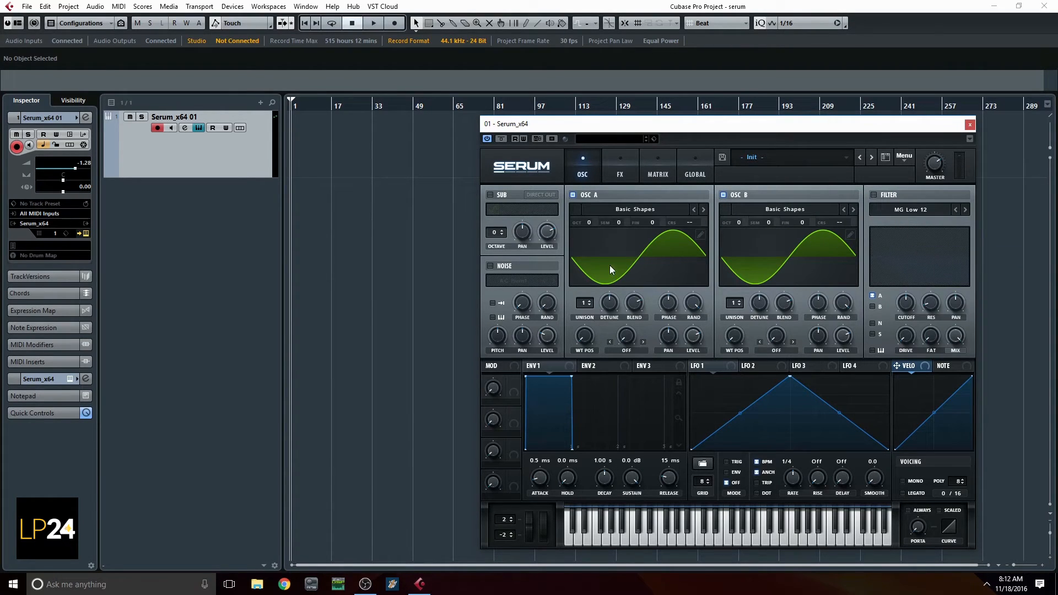
pyautogui.click(489, 267)
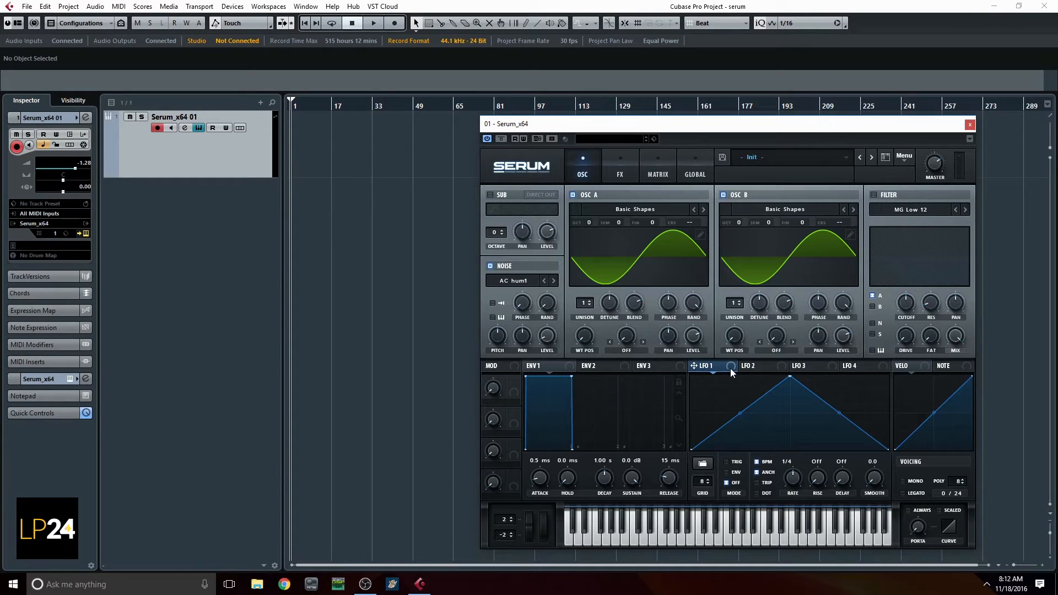
# Assign LFO 1 to the fine tuning of oscillators A and B, with BPM sync off and a rate of 1.1 Hz
pyautogui.moveTo(661, 243); pyautogui.dragTo(652, 220)
pyautogui.click(756, 462)
pyautogui.moveTo(792, 481); pyautogui.dragTo(791, 494)
pyautogui.click(764, 475)
# Reduce the LFO 1 modulation amounts for A Fine and B Fine in the modulation matrix to a slight pitch drift
pyautogui.click(624, 173)
pyautogui.click(651, 171)
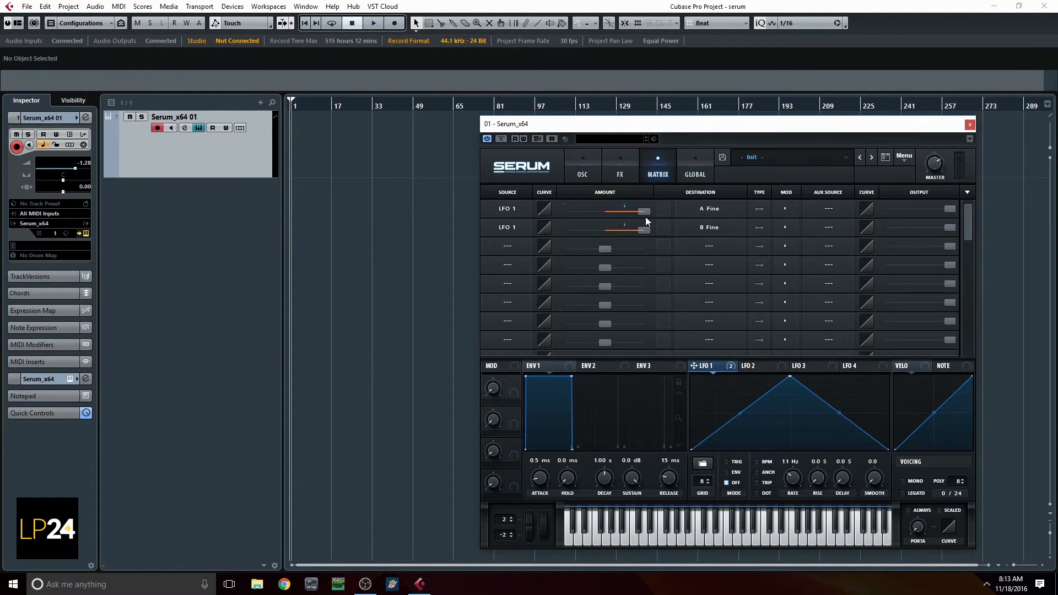
pyautogui.moveTo(652, 211); pyautogui.dragTo(639, 216)
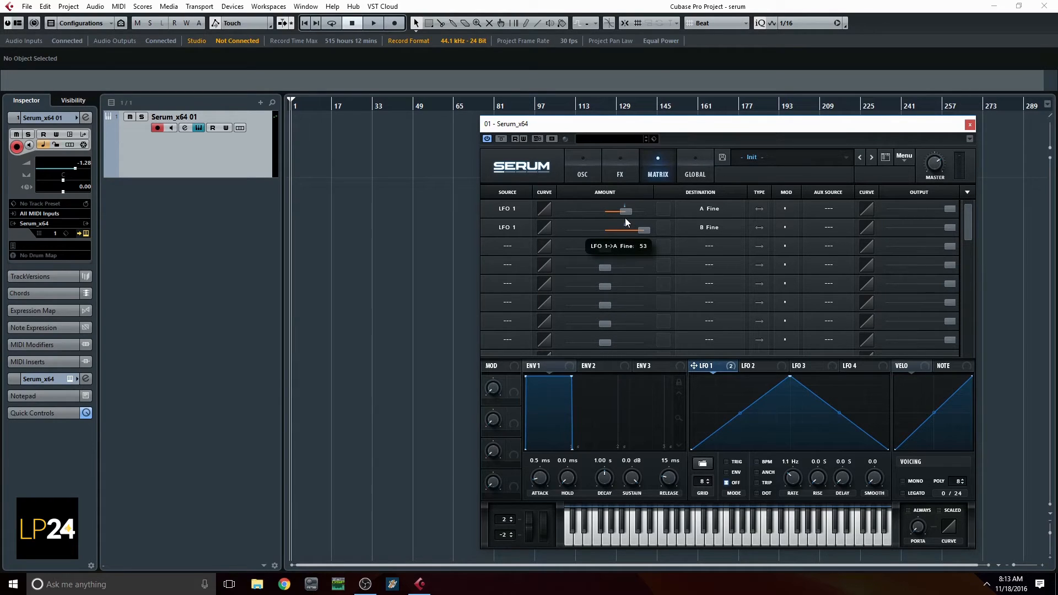
pyautogui.moveTo(646, 230); pyautogui.dragTo(609, 231)
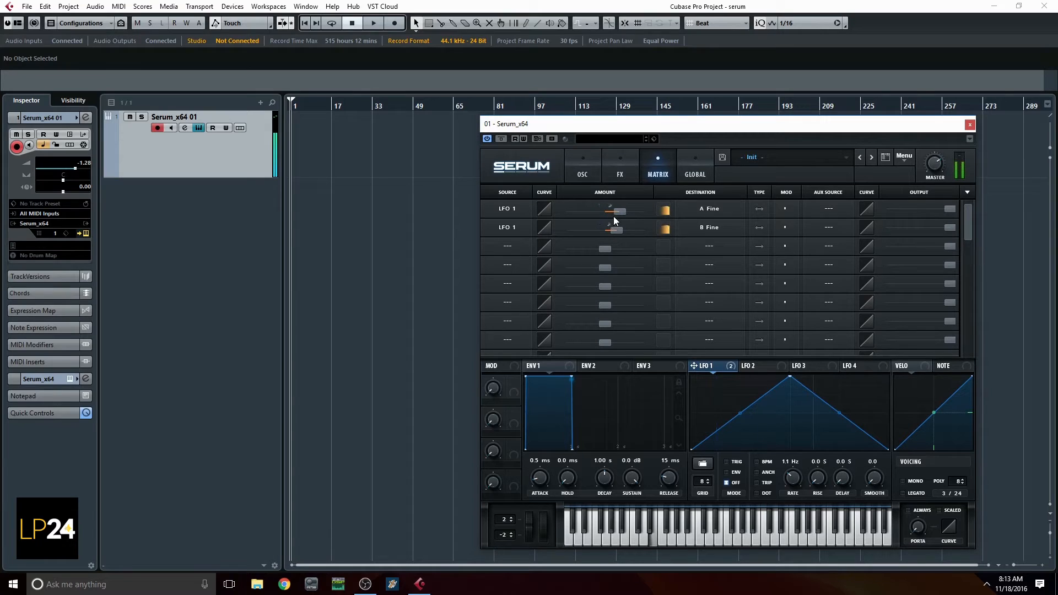
pyautogui.moveTo(614, 214); pyautogui.dragTo(609, 213)
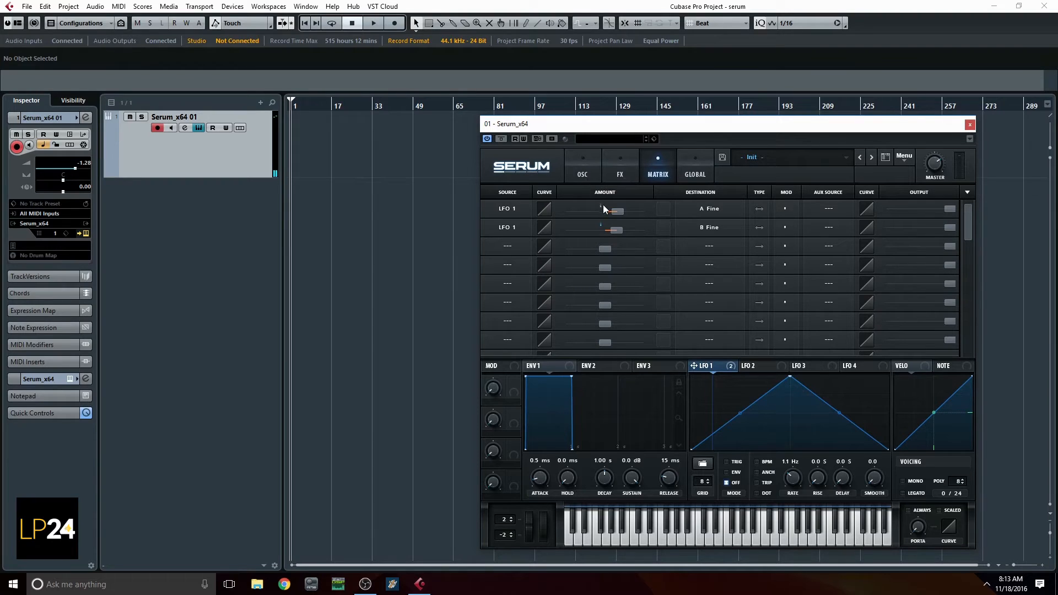
# Assign LFO 2 to oscillator B's coarse pitch and strongly reduce that routing's output in the modulation matrix
pyautogui.click(595, 174)
pyautogui.click(749, 365)
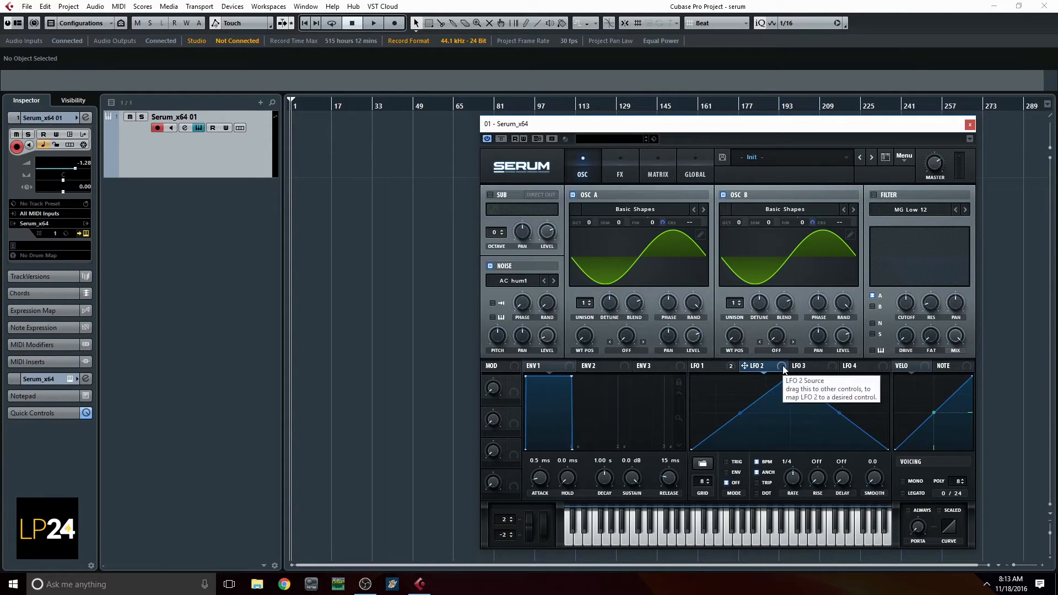
pyautogui.moveTo(784, 368); pyautogui.dragTo(730, 291)
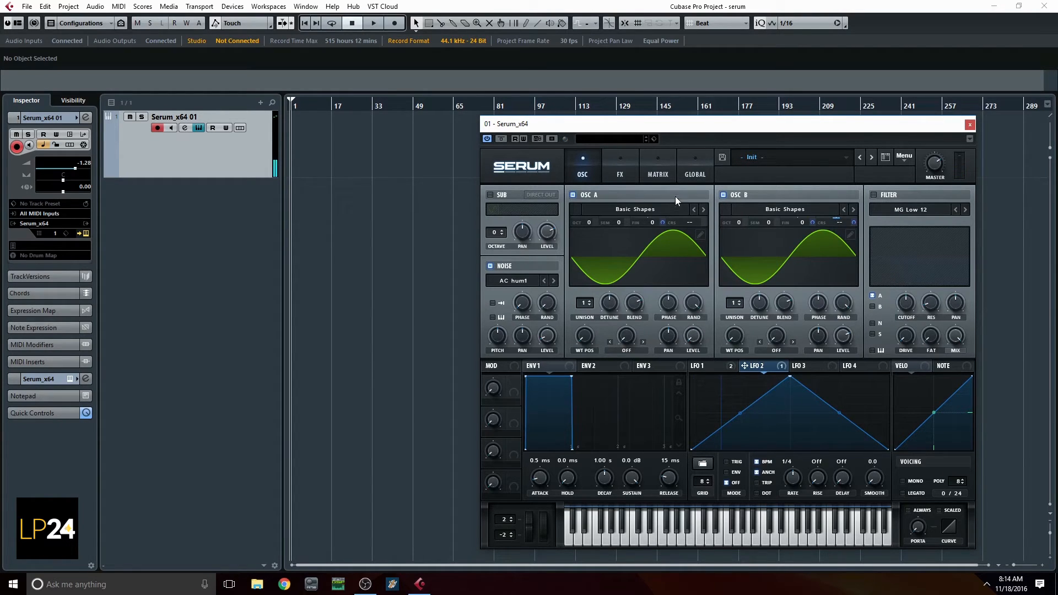
pyautogui.click(658, 171)
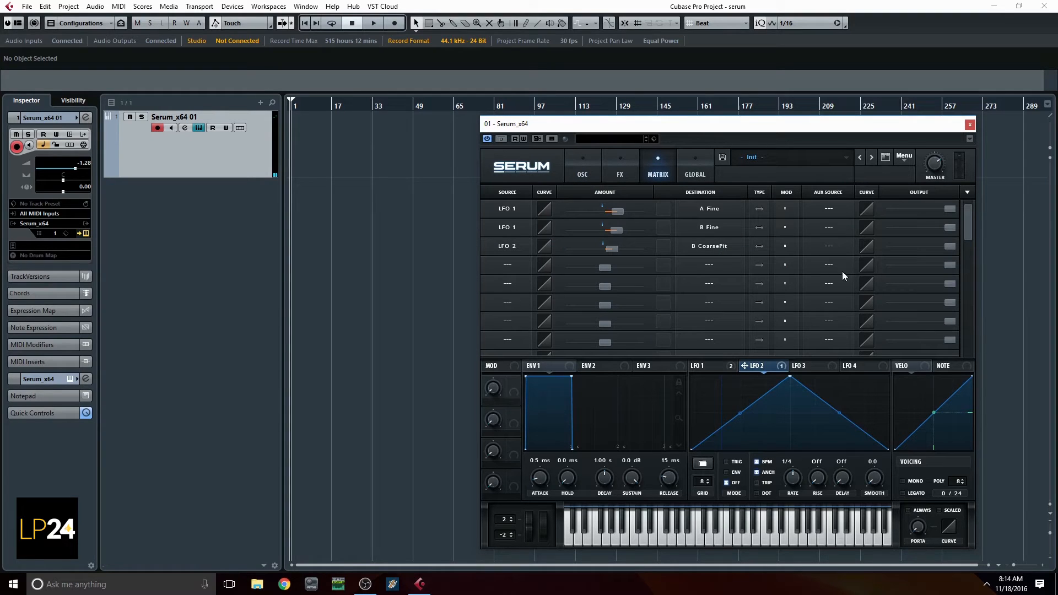
pyautogui.moveTo(937, 247); pyautogui.dragTo(933, 249)
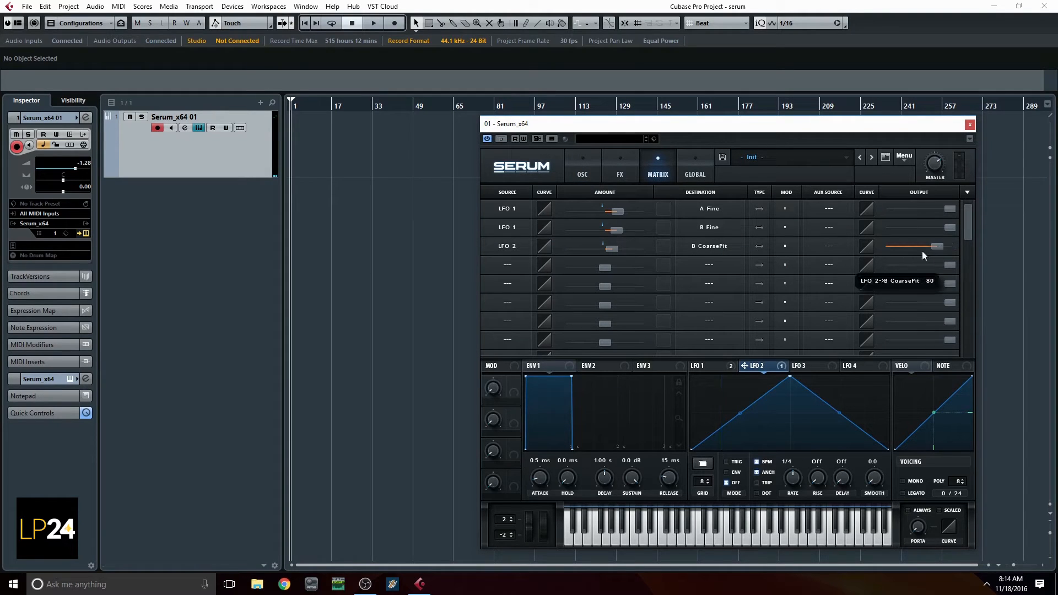
pyautogui.moveTo(864, 262); pyautogui.dragTo(864, 263)
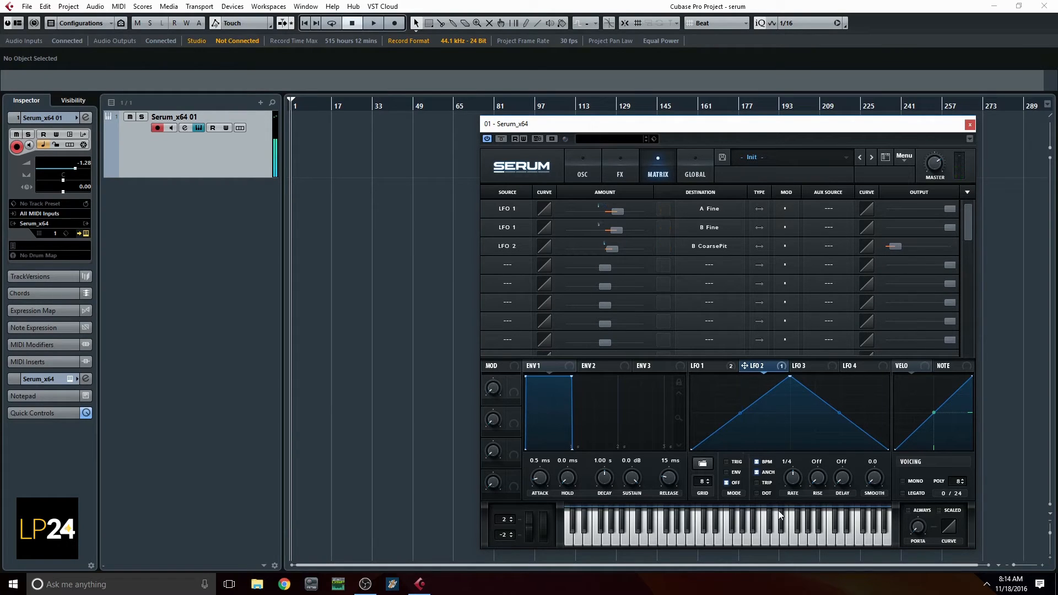
# Turn off BPM sync for LFO 2, set its rate to 30.2 Hz, and fine-tune its coarse-pitch routing's output
pyautogui.click(764, 464)
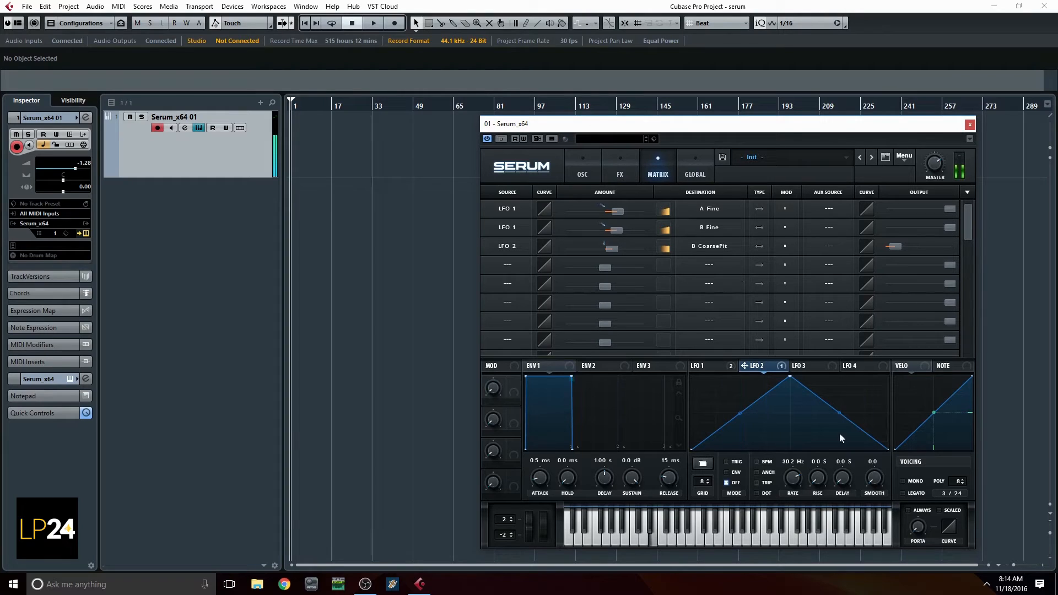
pyautogui.moveTo(894, 247)
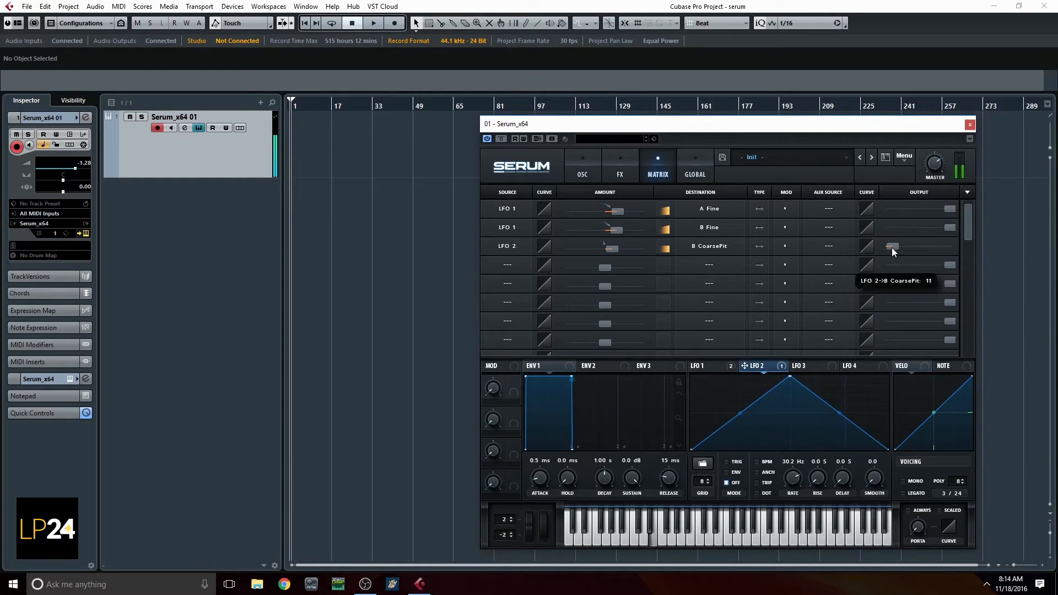
pyautogui.moveTo(892, 250); pyautogui.dragTo(917, 264)
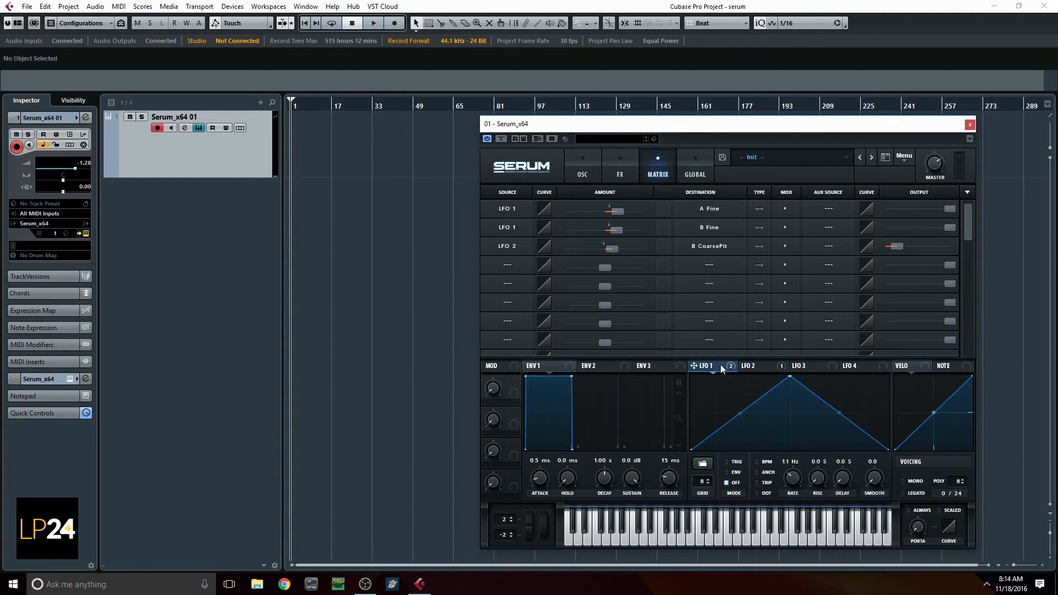
# Enable the Distortion effect in Zero-Square mode, with its filter shifted to high-pass and placed before the distortion
pyautogui.click(596, 167)
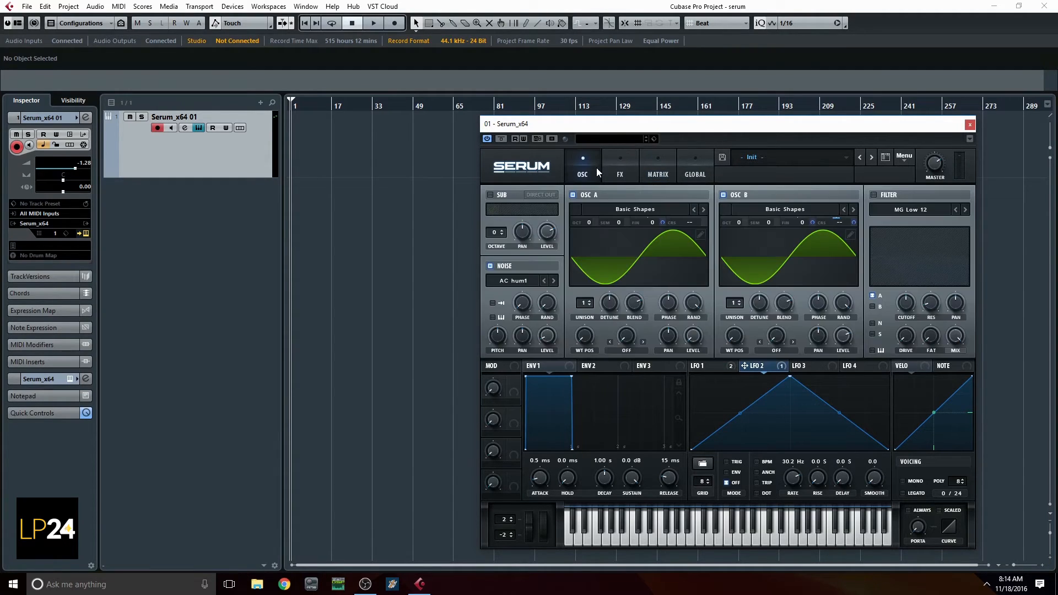
pyautogui.click(618, 168)
pyautogui.click(494, 214)
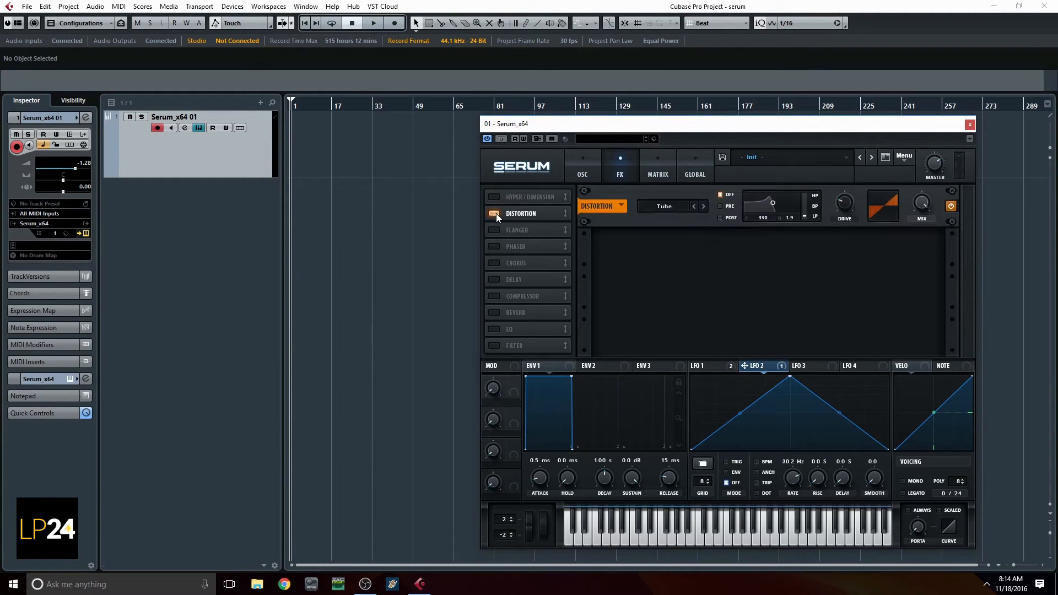
pyautogui.click(683, 207)
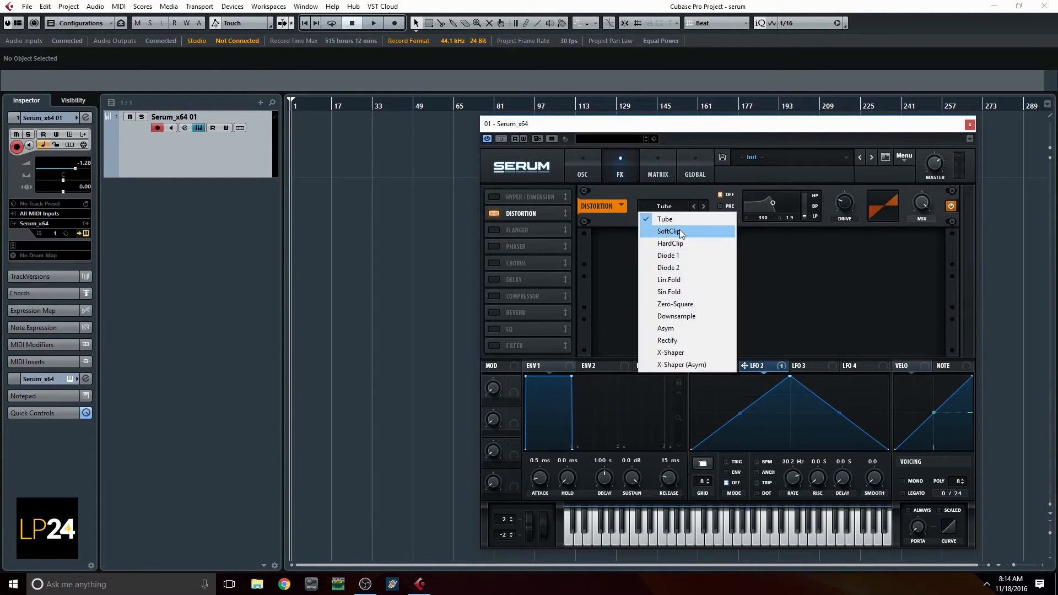
pyautogui.click(676, 305)
pyautogui.moveTo(812, 217); pyautogui.dragTo(805, 27)
pyautogui.click(729, 206)
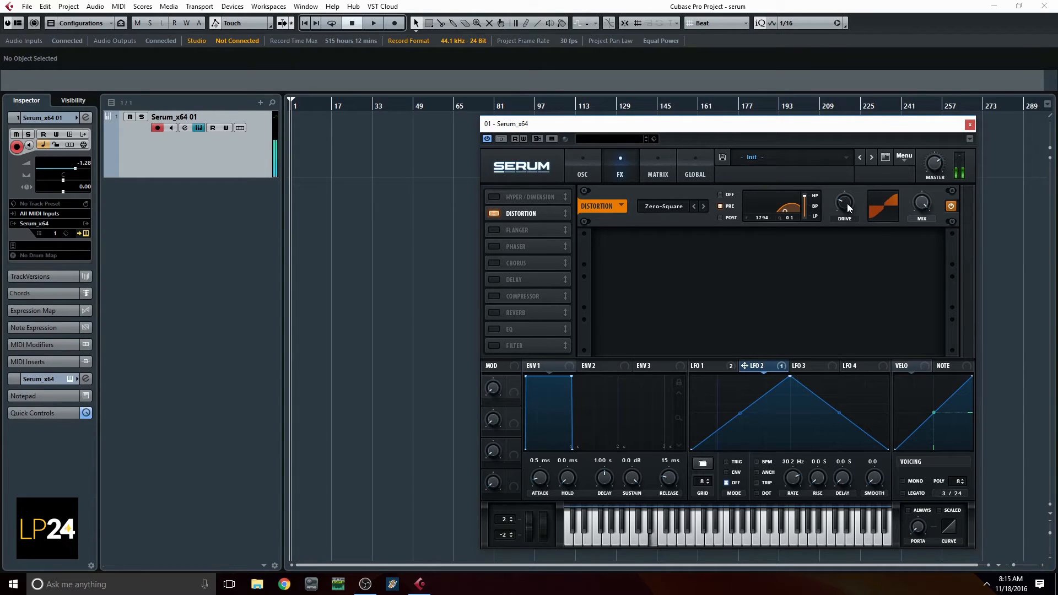
# Set the distortion drive to 17% and its filter frequency to 3322, and lower the effect's wet mix
pyautogui.moveTo(849, 213)
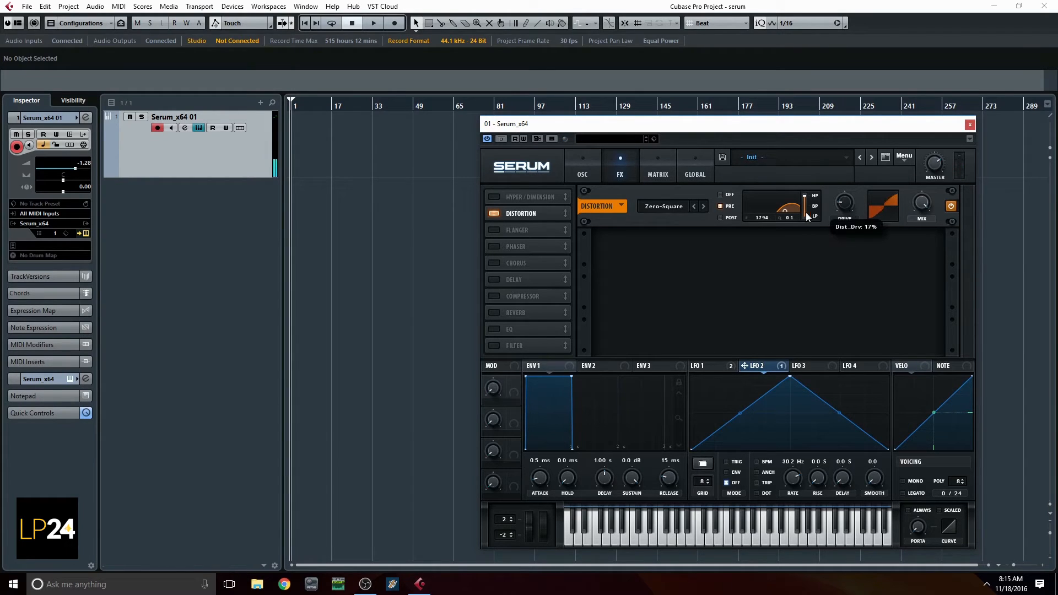
pyautogui.moveTo(788, 210); pyautogui.dragTo(791, 213)
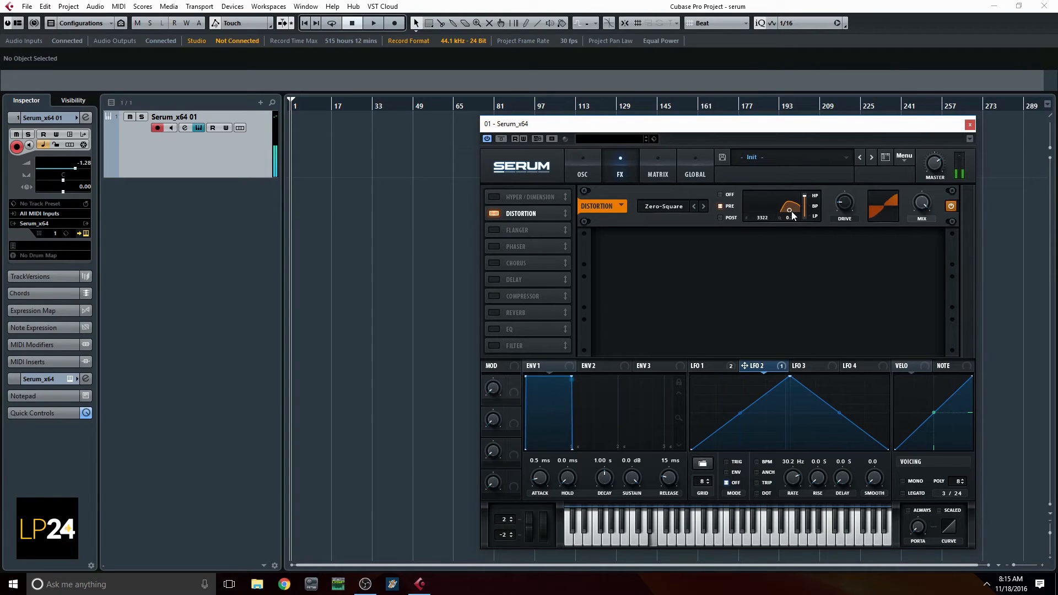
pyautogui.moveTo(922, 210); pyautogui.dragTo(927, 226)
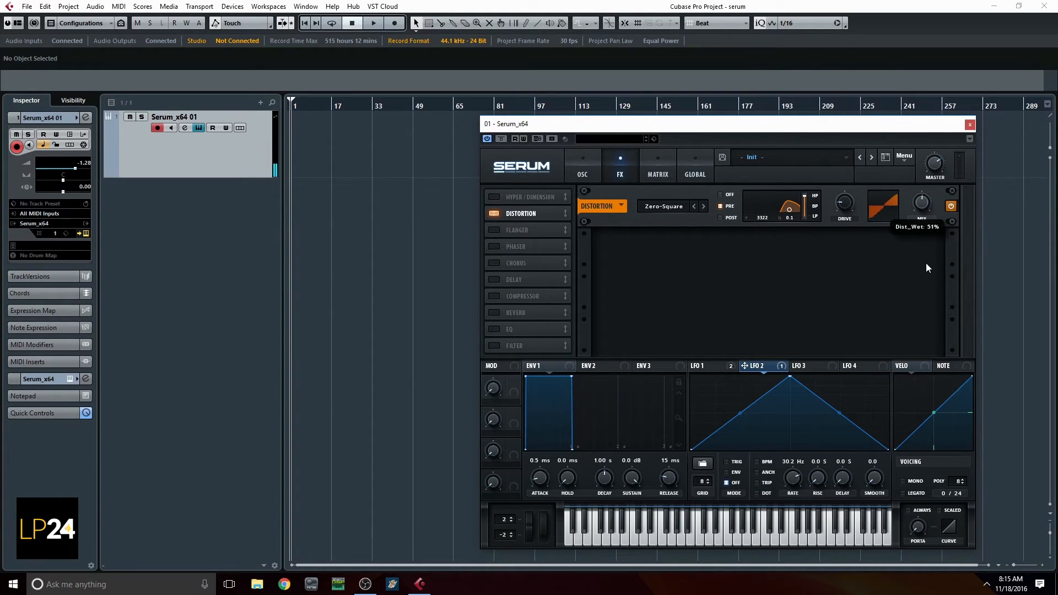
pyautogui.moveTo(920, 300)
pyautogui.mouseDown()
pyautogui.moveTo(917, 311)
pyautogui.moveTo(914, 296)
pyautogui.mouseUp()
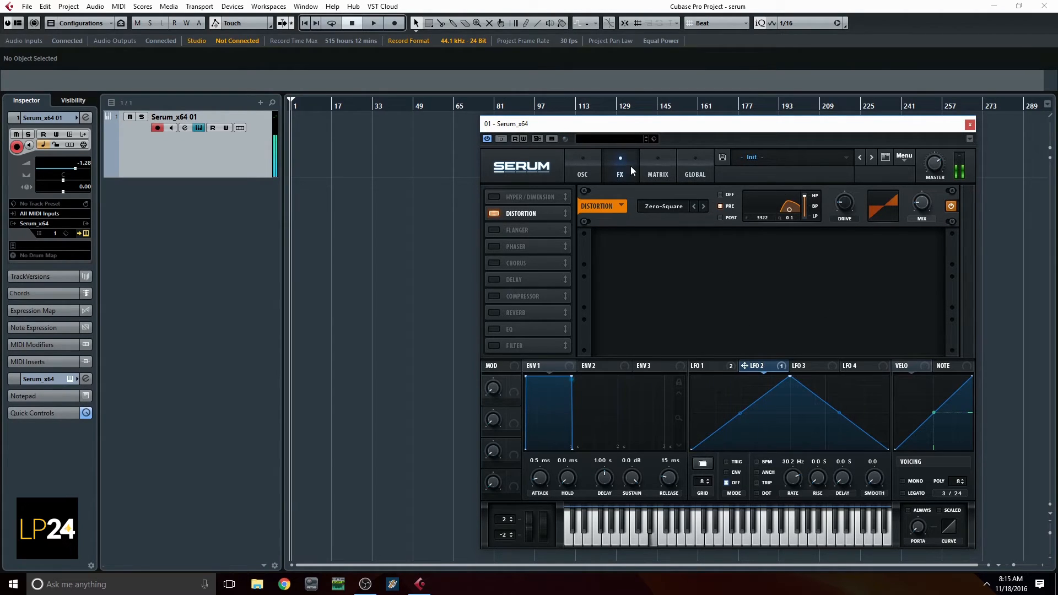
# Set oscillator A's warp mode to Sync (Window 1/2) and raise its warp amount to 2.47%
pyautogui.click(586, 173)
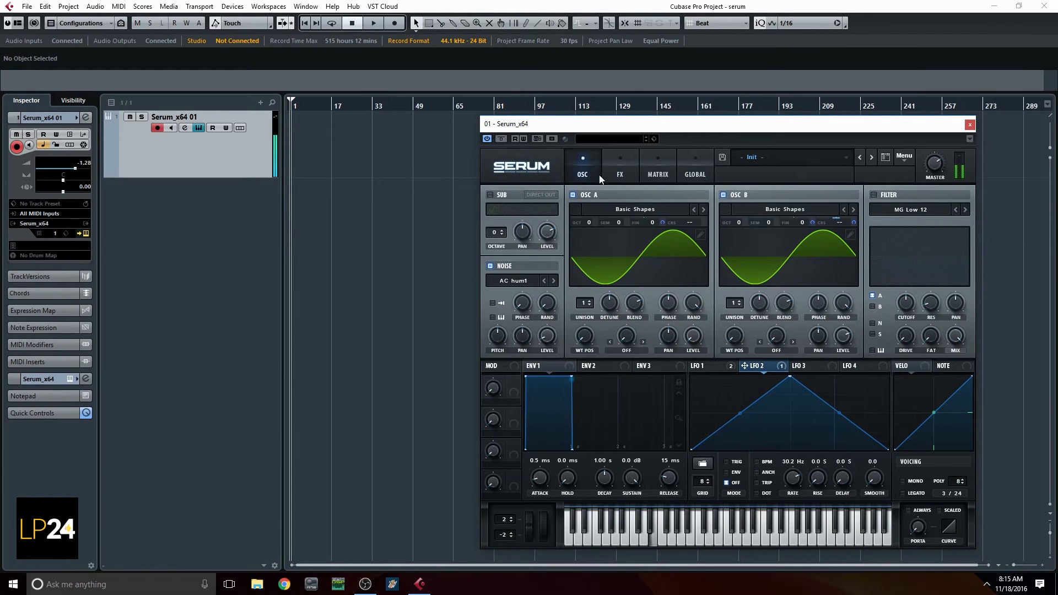
pyautogui.click(625, 350)
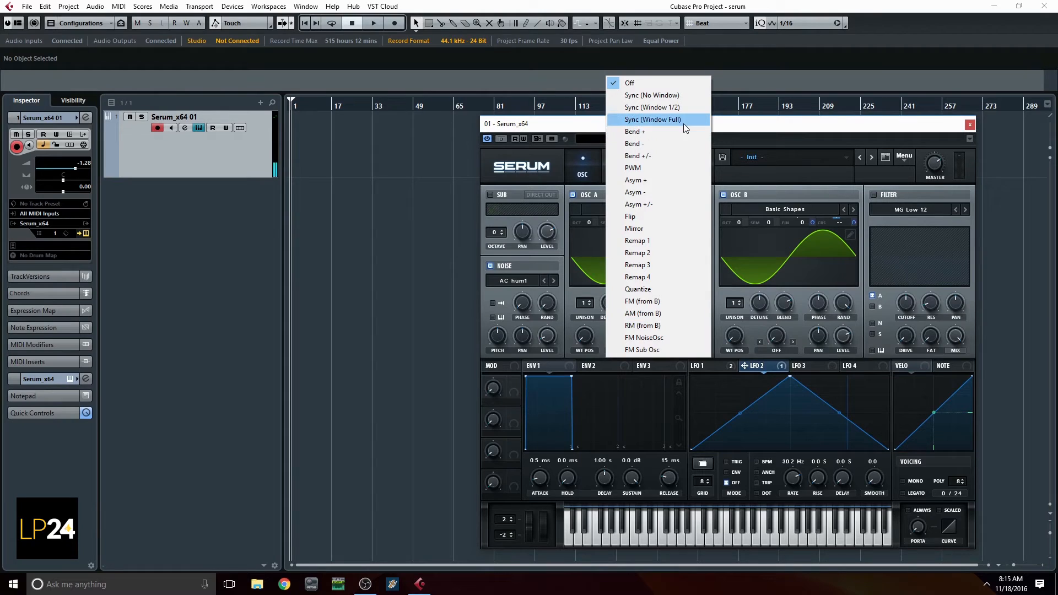
pyautogui.click(685, 108)
pyautogui.moveTo(626, 341); pyautogui.dragTo(638, 299)
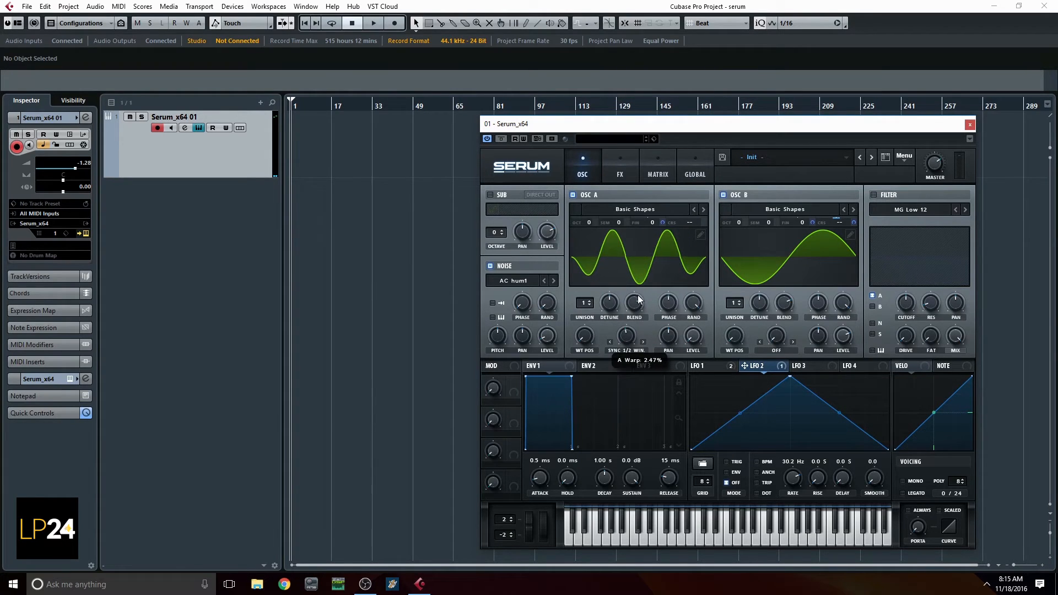
# Set oscillator B's warp mode to AM (from A) and bring oscillator A's warp amount down to its minimum
pyautogui.click(776, 351)
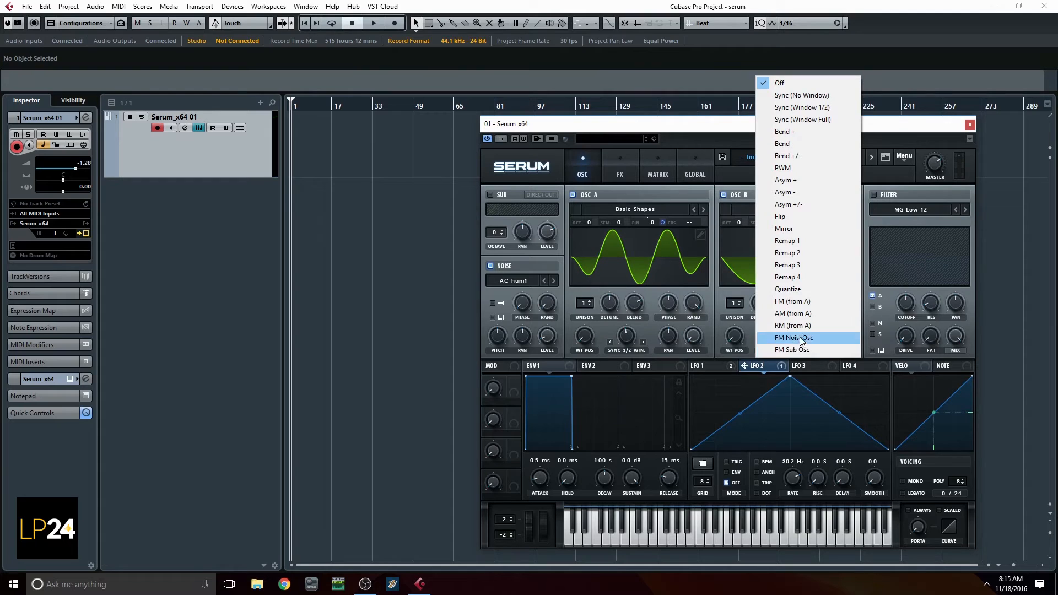
pyautogui.click(802, 313)
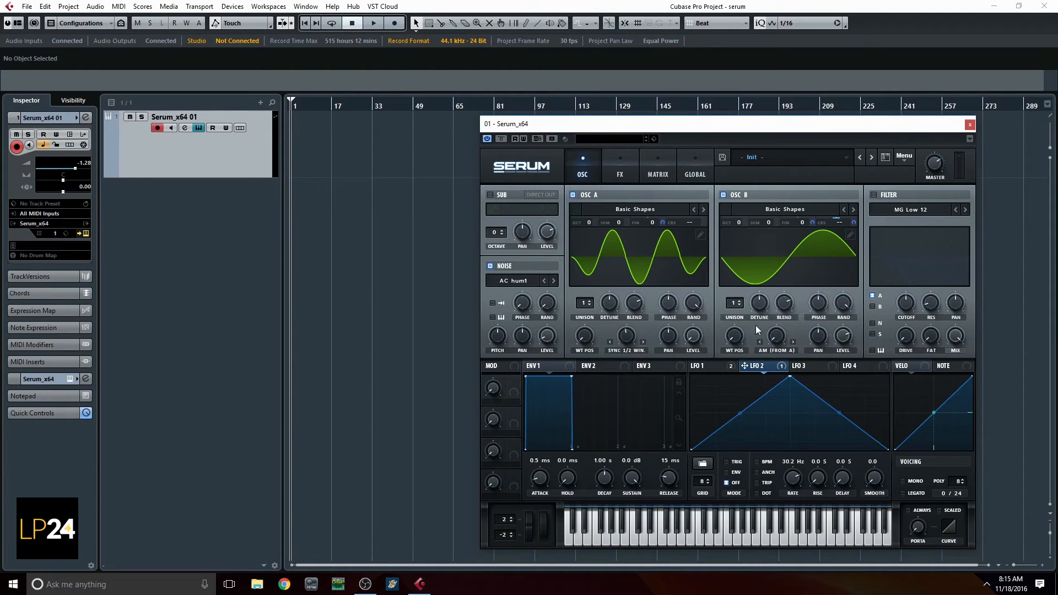
pyautogui.moveTo(634, 341); pyautogui.dragTo(621, 442)
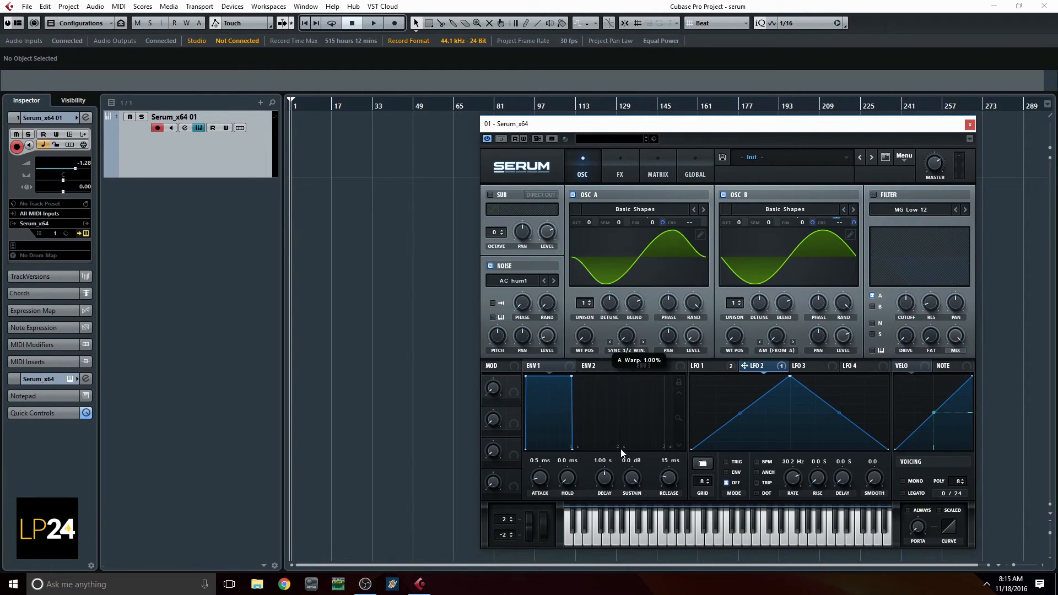
# Rebalance the oscillators by lowering oscillator A's level and raising oscillator B's, then set oscillator B's AM warp amount to 12%
pyautogui.moveTo(843, 339); pyautogui.dragTo(841, 397)
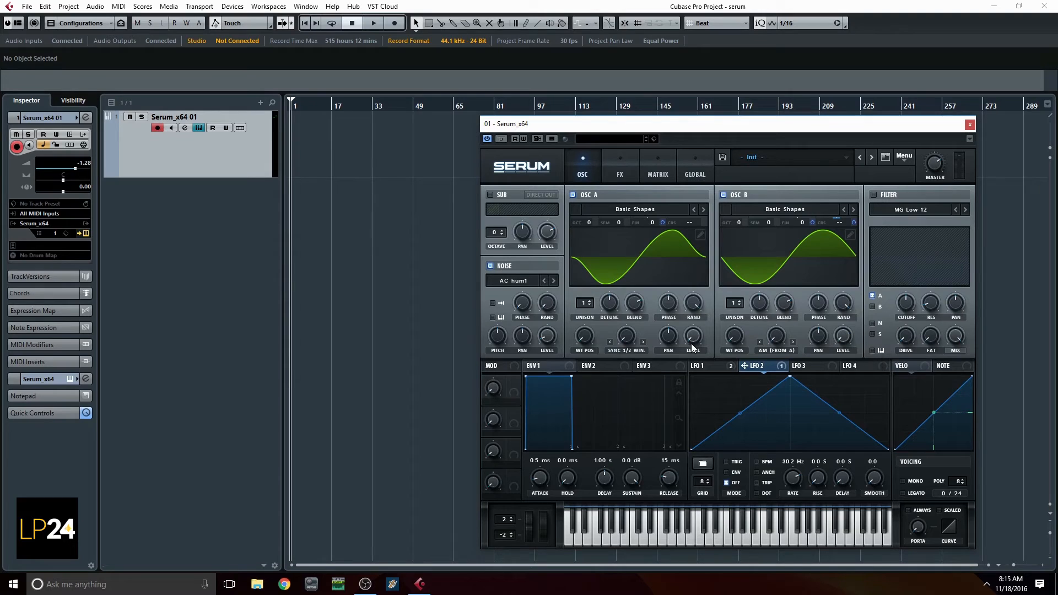
pyautogui.moveTo(690, 342); pyautogui.dragTo(704, 310)
pyautogui.moveTo(622, 338); pyautogui.dragTo(647, 404)
pyautogui.moveTo(843, 334); pyautogui.dragTo(852, 260)
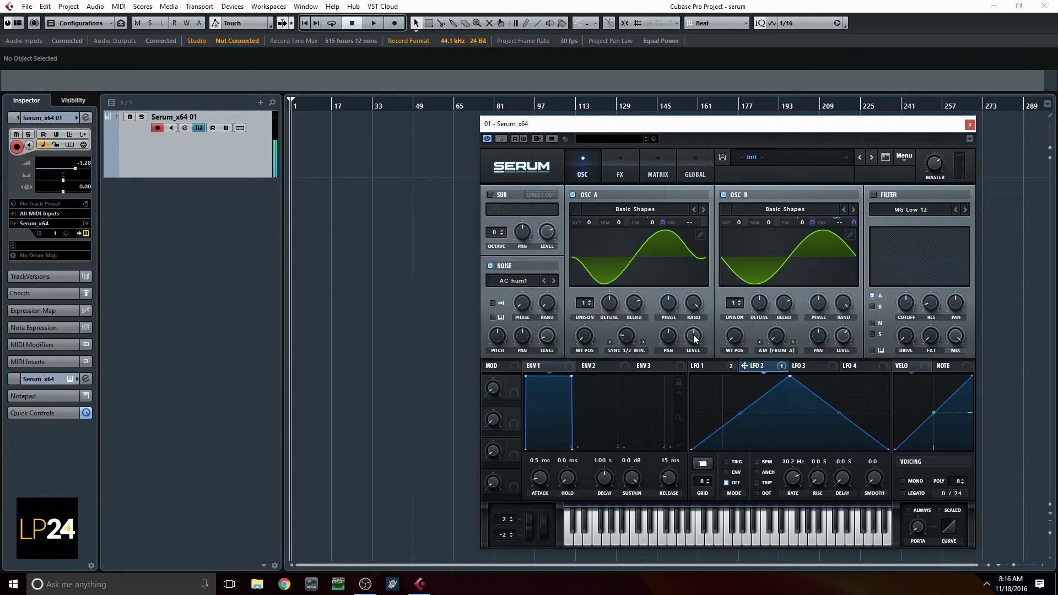
pyautogui.moveTo(694, 337); pyautogui.dragTo(686, 430)
pyautogui.moveTo(778, 341); pyautogui.dragTo(804, 266)
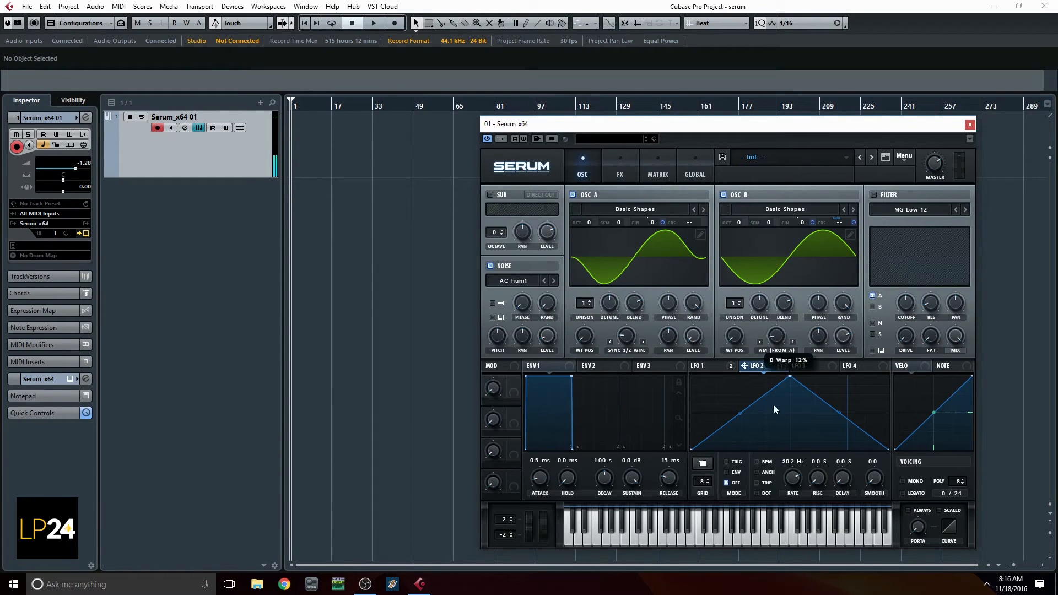
# Switch to DIGICheck's Totalyser to examine the patch's frequency spectrum, then return to the Serum plugin
pyautogui.click(341, 588)
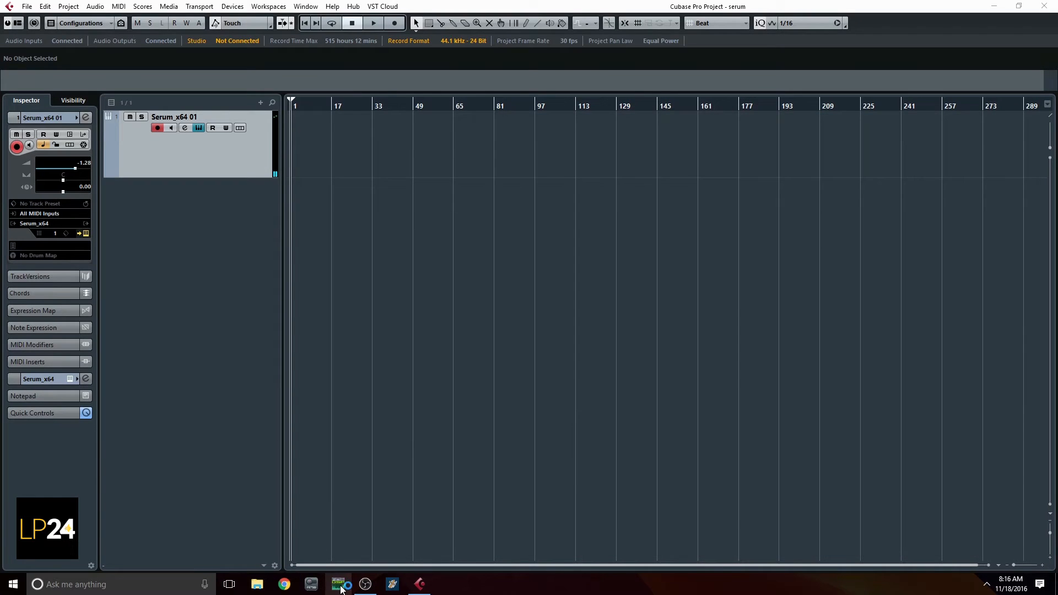
pyautogui.moveTo(623, 1); pyautogui.dragTo(279, 162)
pyautogui.click(905, 269)
pyautogui.click(336, 587)
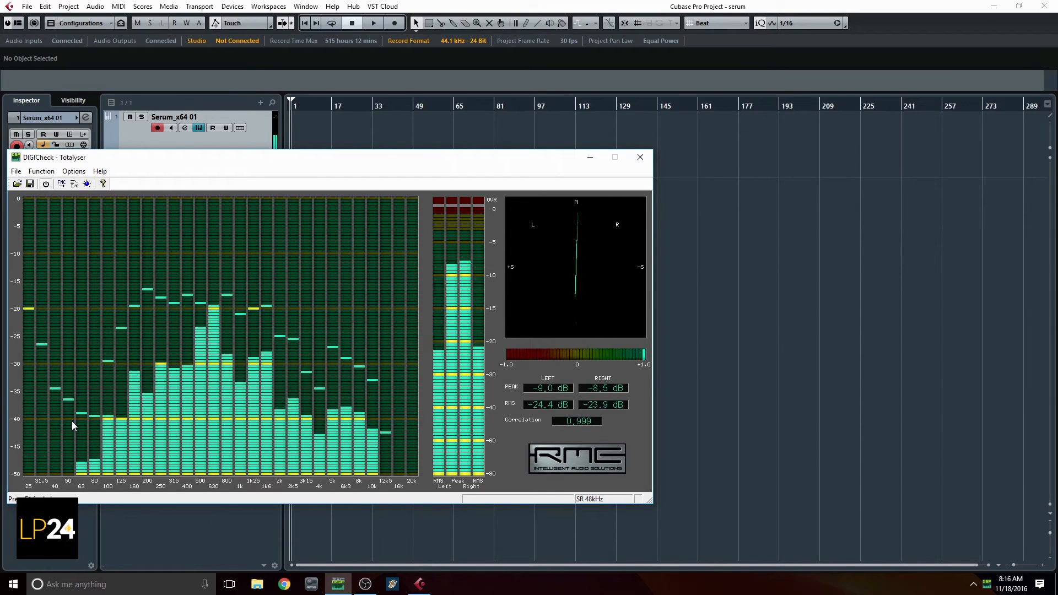
pyautogui.moveTo(194, 160); pyautogui.dragTo(230, 187)
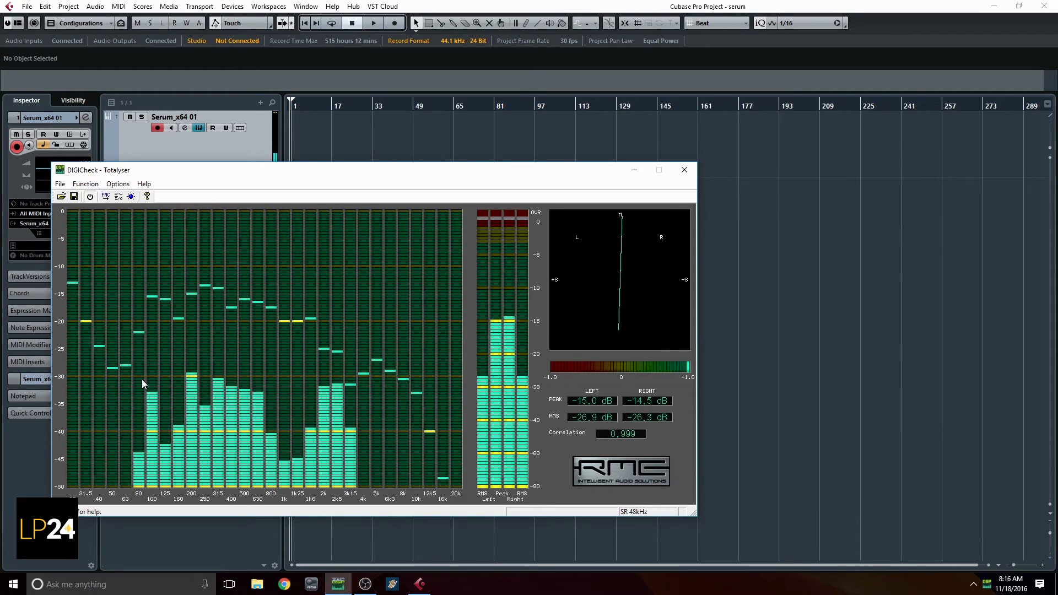
pyautogui.click(890, 196)
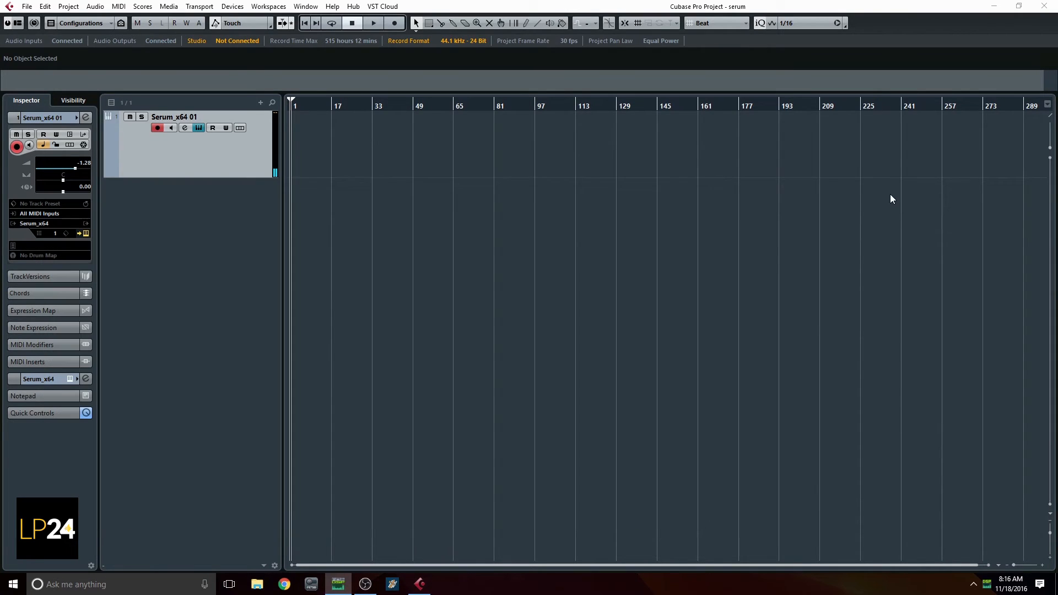
pyautogui.click(220, 149)
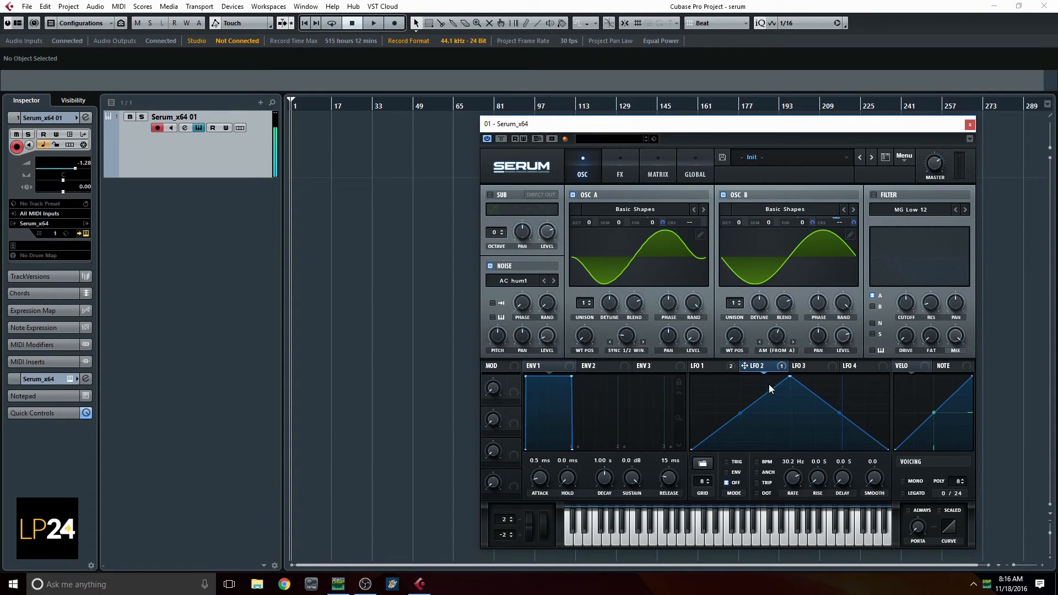
# Assign LFO 3 to oscillator B's warp amount and raise the start point of the LFO shape to its maximum
pyautogui.click(811, 368)
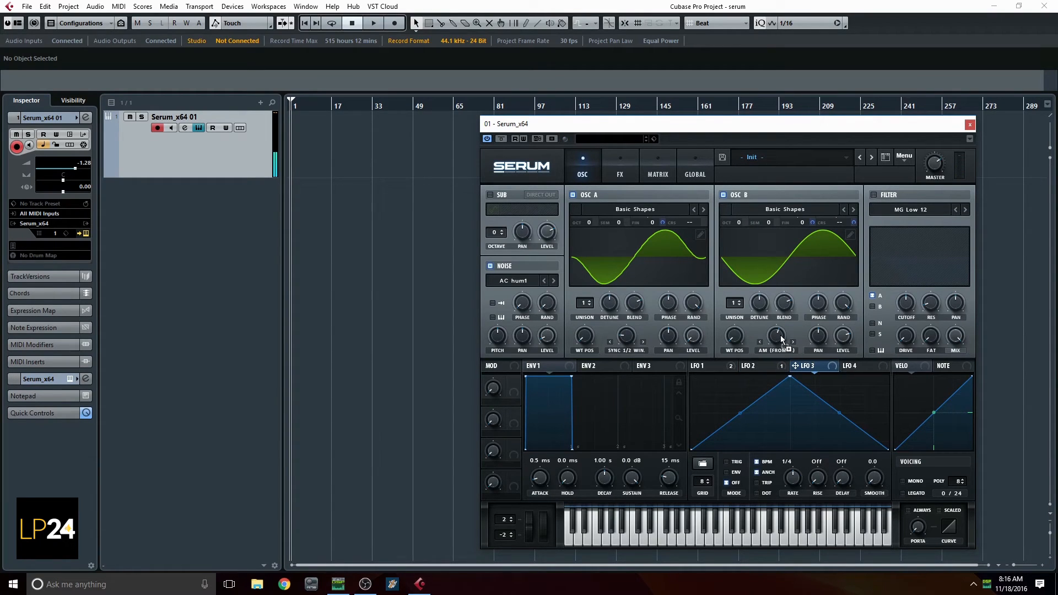
pyautogui.moveTo(782, 340); pyautogui.dragTo(777, 337)
pyautogui.moveTo(693, 448); pyautogui.dragTo(693, 337)
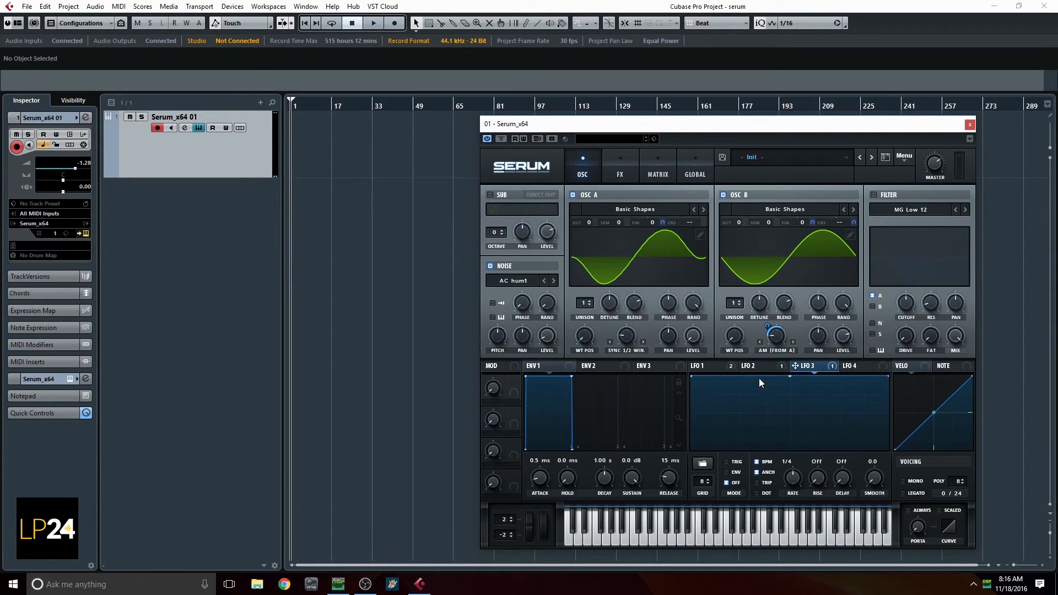
# Shape LFO 3 with several uneven dips and one curved segment, running in Trig mode at 0.5 Hz with BPM sync off
pyautogui.moveTo(762, 379); pyautogui.dragTo(730, 406)
pyautogui.moveTo(822, 376); pyautogui.dragTo(876, 412)
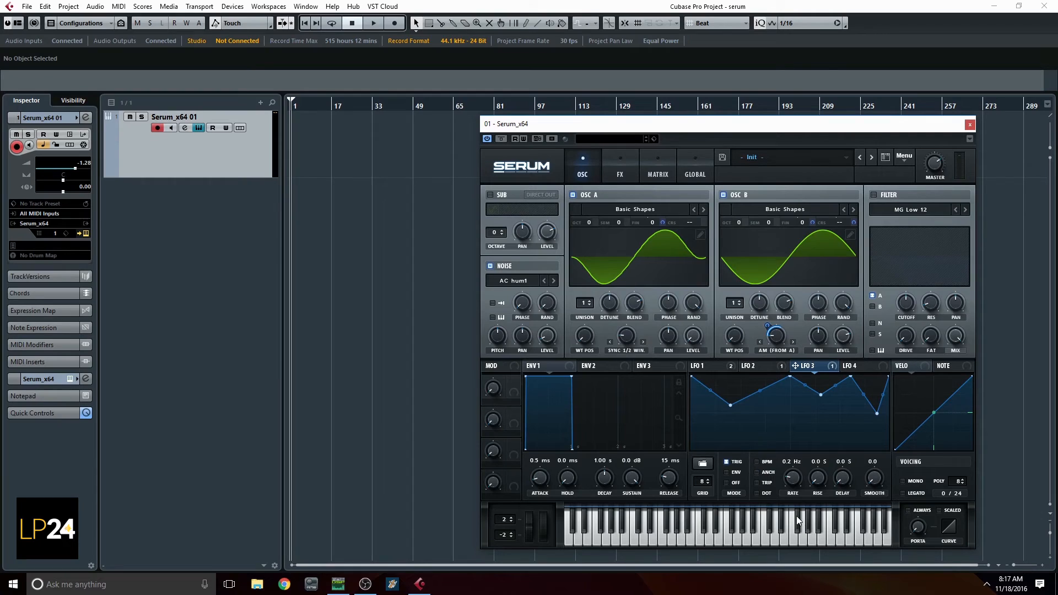
pyautogui.moveTo(763, 391); pyautogui.dragTo(751, 379)
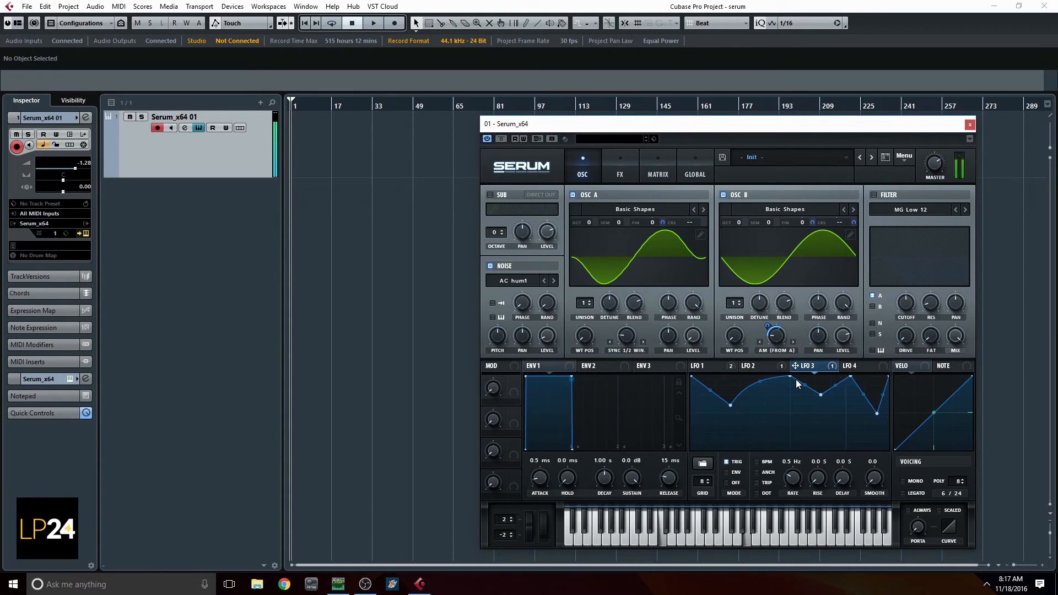
# Increase LFO 3's modulation depth on oscillator B's warp and raise oscillator A's Sync warp amount
pyautogui.moveTo(766, 328); pyautogui.dragTo(769, 308)
pyautogui.moveTo(638, 341)
pyautogui.mouseDown()
pyautogui.moveTo(635, 317)
pyautogui.moveTo(637, 344)
pyautogui.mouseUp()
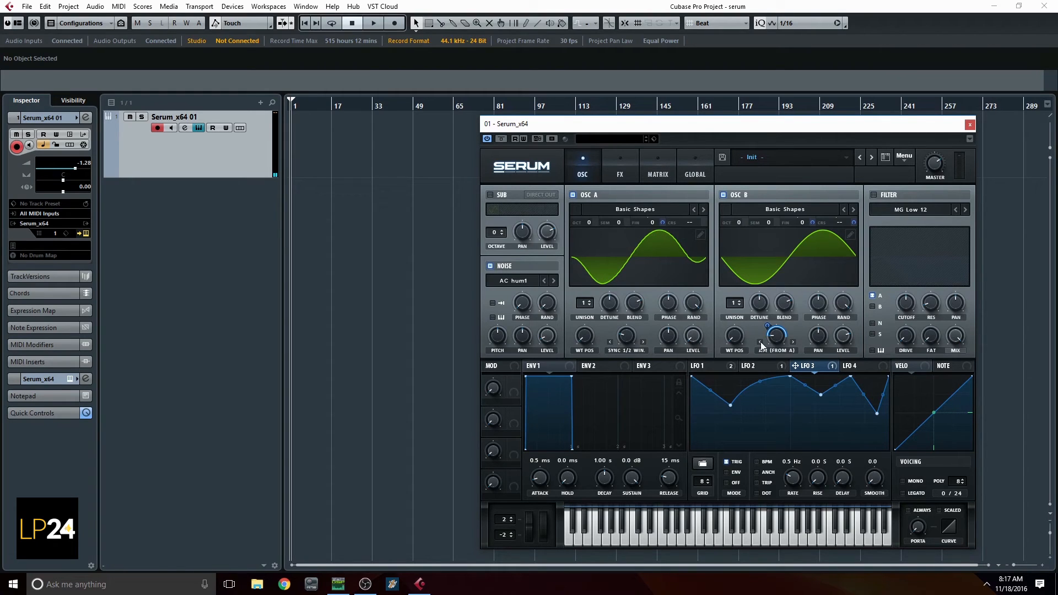
pyautogui.moveTo(618, 341); pyautogui.dragTo(602, 310)
# Enable the filter with the Band 24 type and adjust its drive
pyautogui.click(876, 194)
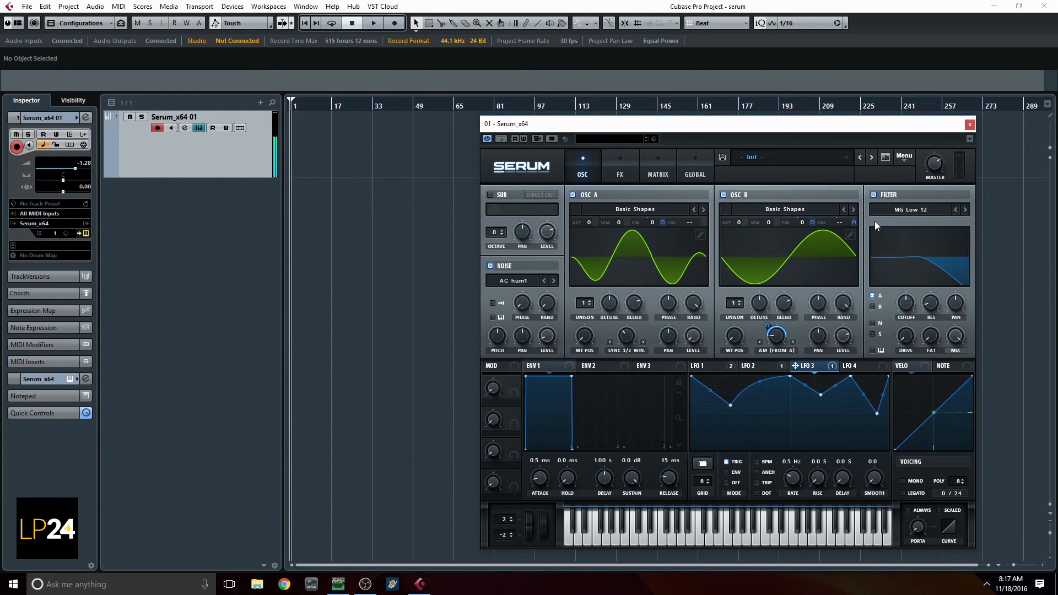
pyautogui.click(926, 222)
pyautogui.moveTo(916, 223)
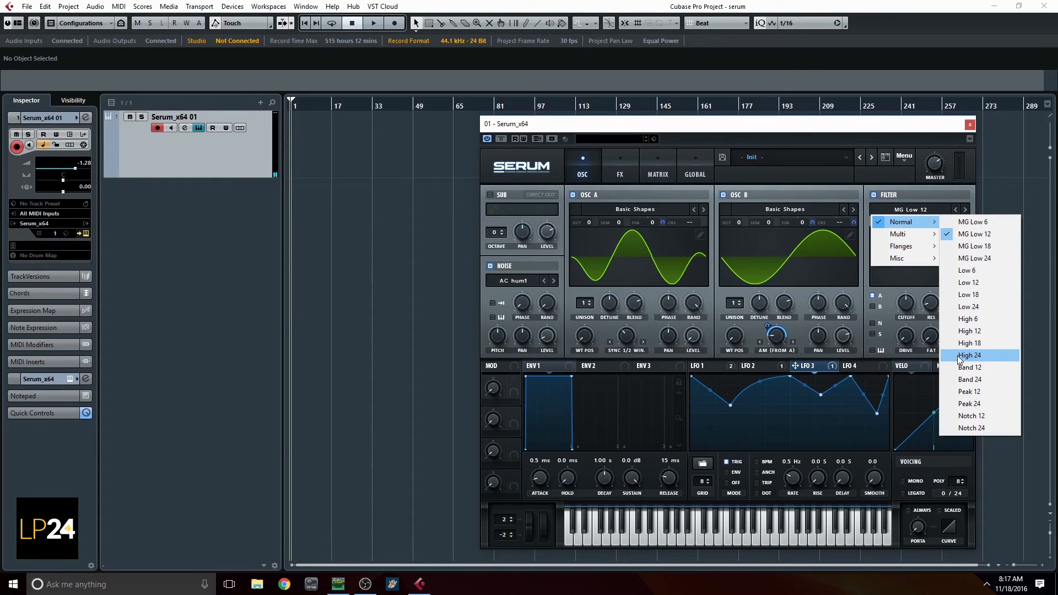
pyautogui.click(960, 379)
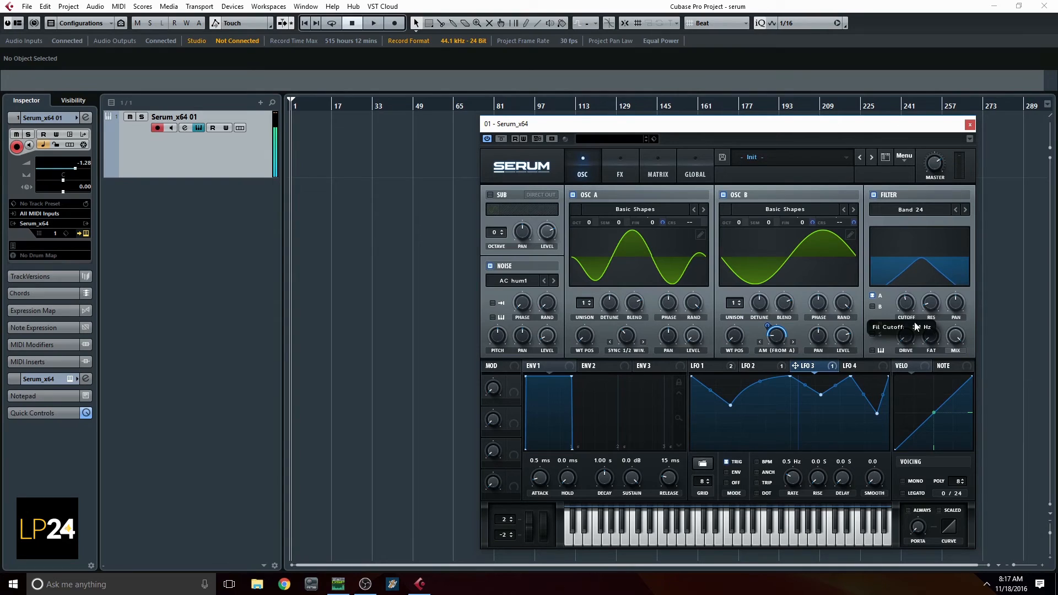
pyautogui.moveTo(910, 342); pyautogui.dragTo(920, 263)
# Route only oscillator B through the filter and lower the filter cutoff slightly
pyautogui.click(873, 307)
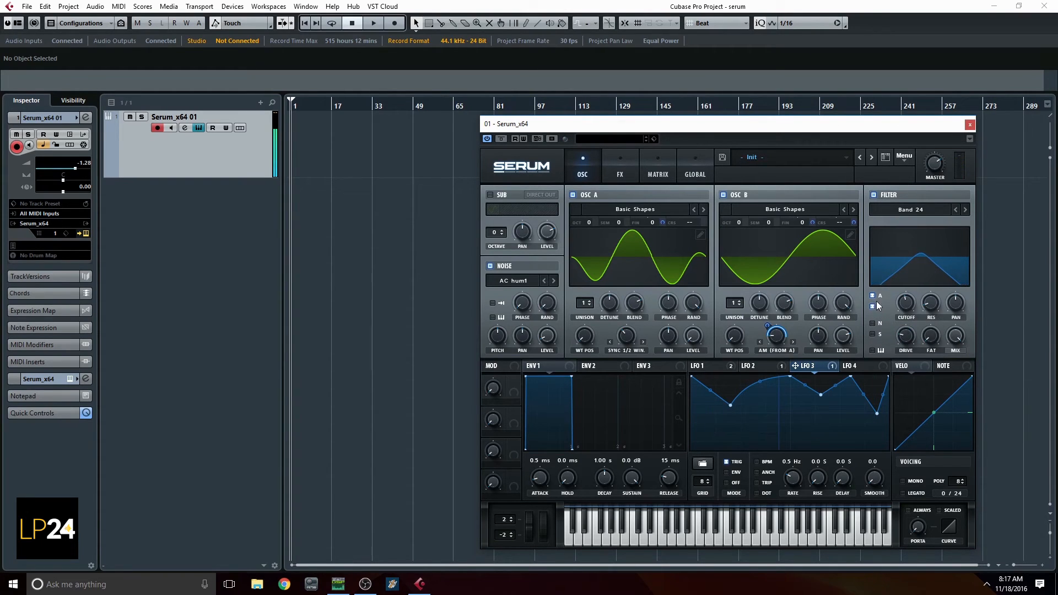
pyautogui.click(872, 296)
pyautogui.moveTo(901, 306)
pyautogui.mouseDown()
pyautogui.moveTo(899, 288)
pyautogui.moveTo(910, 318)
pyautogui.mouseUp()
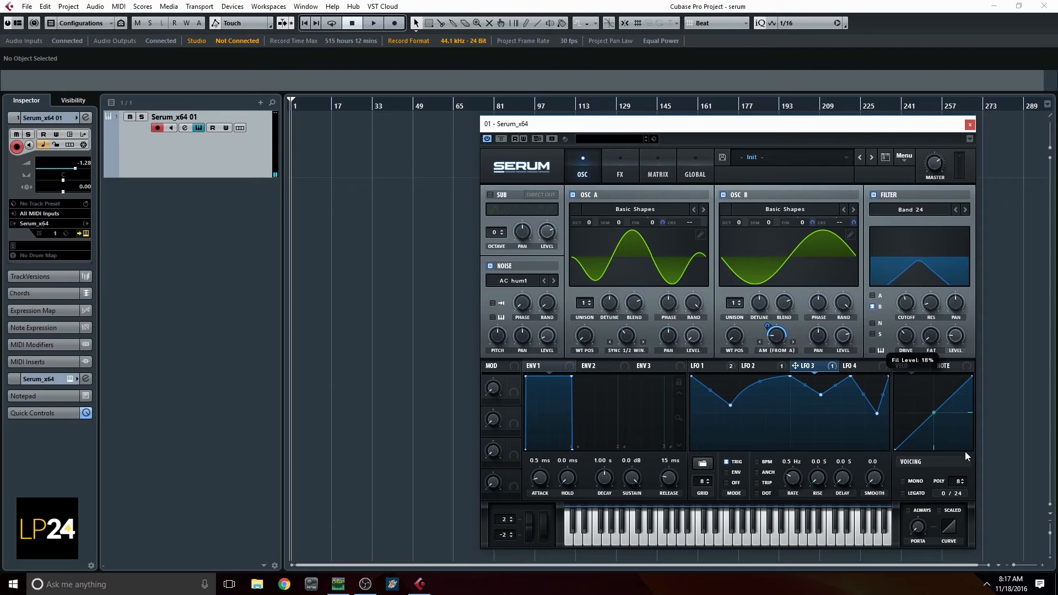
# Set the filter level to 64% and its resonance to 14%, with oscillator B's level at 85%
pyautogui.moveTo(973, 293); pyautogui.dragTo(956, 378)
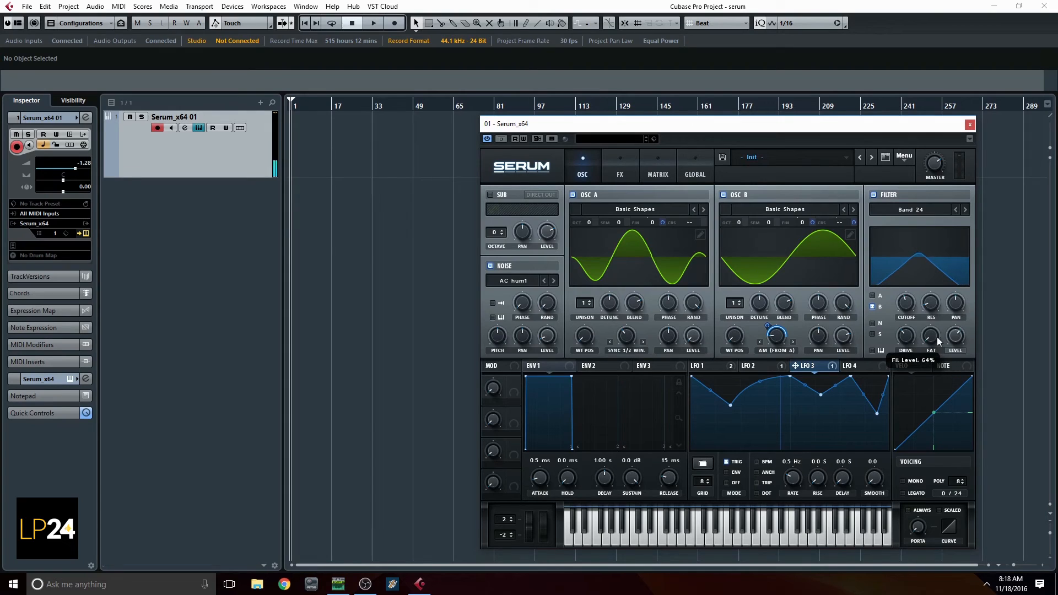
pyautogui.moveTo(835, 342); pyautogui.dragTo(839, 333)
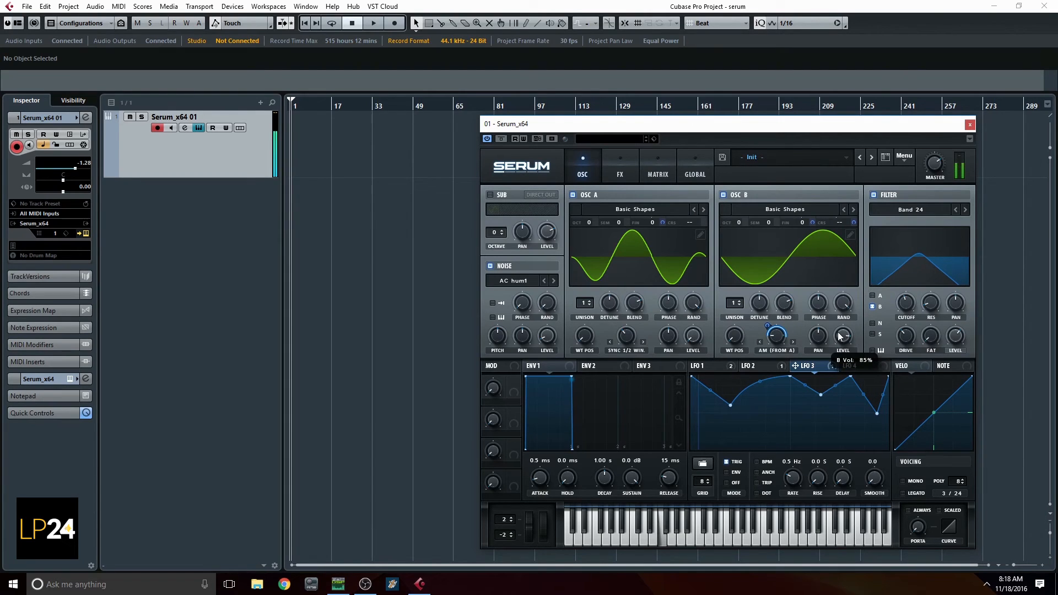
pyautogui.moveTo(929, 308)
pyautogui.mouseDown()
pyautogui.moveTo(937, 270)
pyautogui.moveTo(934, 343)
pyautogui.moveTo(938, 316)
pyautogui.mouseUp()
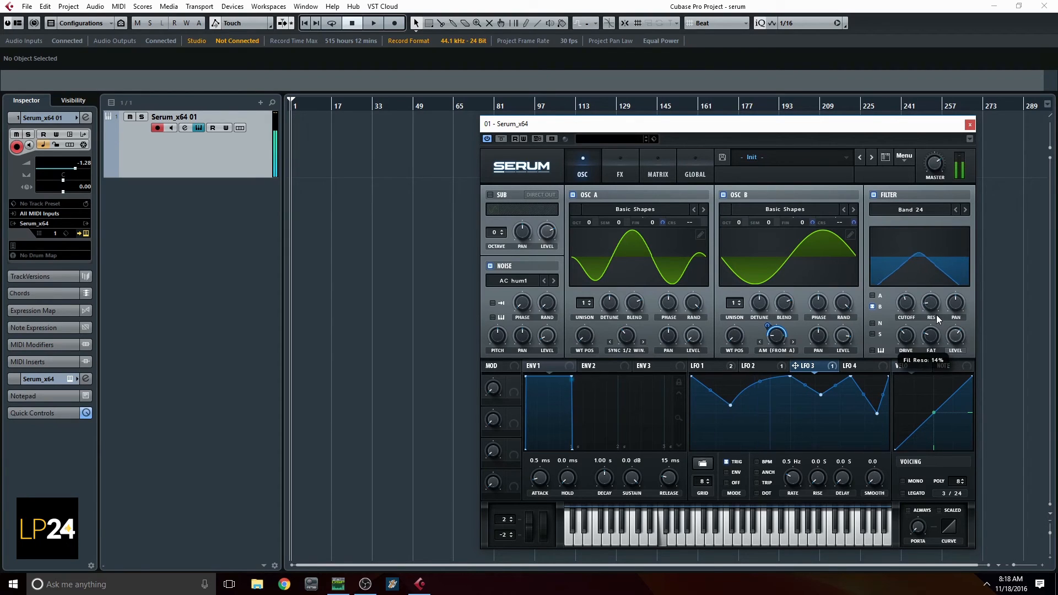
# Enable the Hyper/Dimension effect and place it after Distortion in the effects chain
pyautogui.click(628, 174)
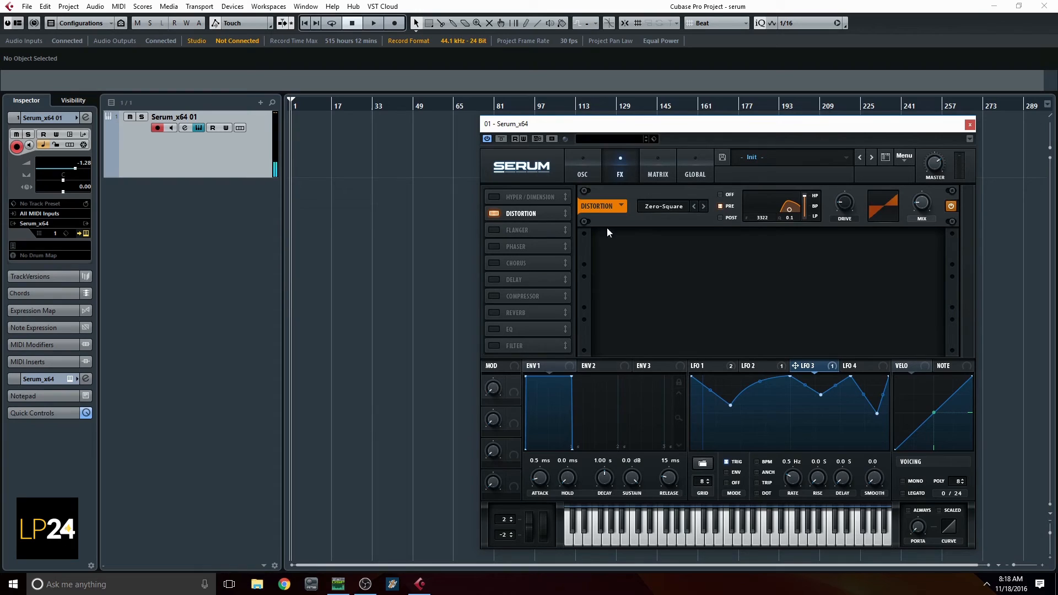
pyautogui.click(500, 197)
pyautogui.moveTo(528, 197); pyautogui.dragTo(531, 219)
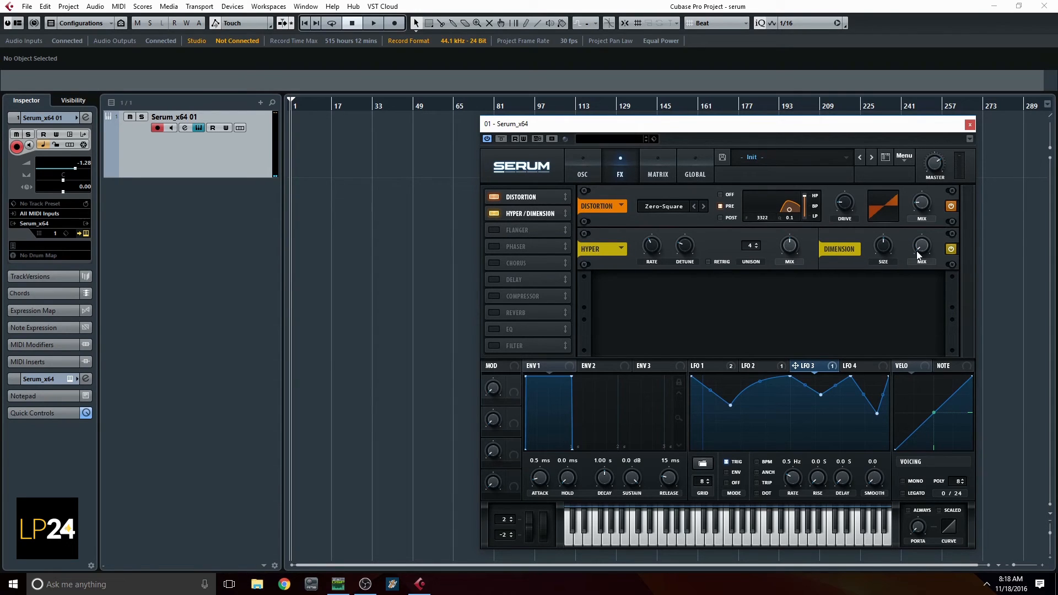
# Set the Dimension size to 57%, bring its mix to a moderate amount and lower the Hyper mix
pyautogui.moveTo(919, 255); pyautogui.dragTo(928, 212)
pyautogui.moveTo(890, 260)
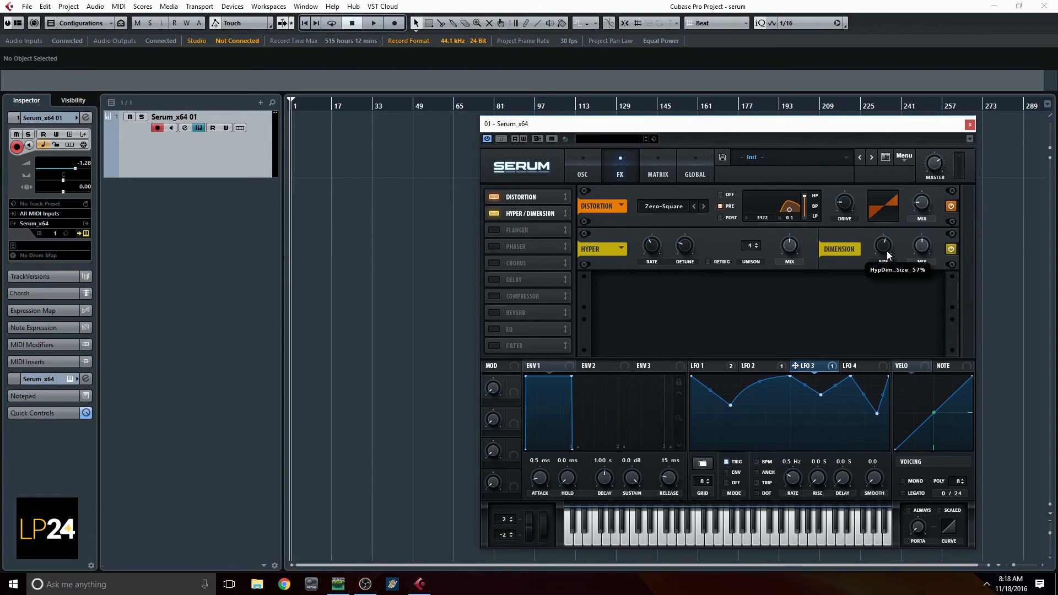
pyautogui.moveTo(789, 263)
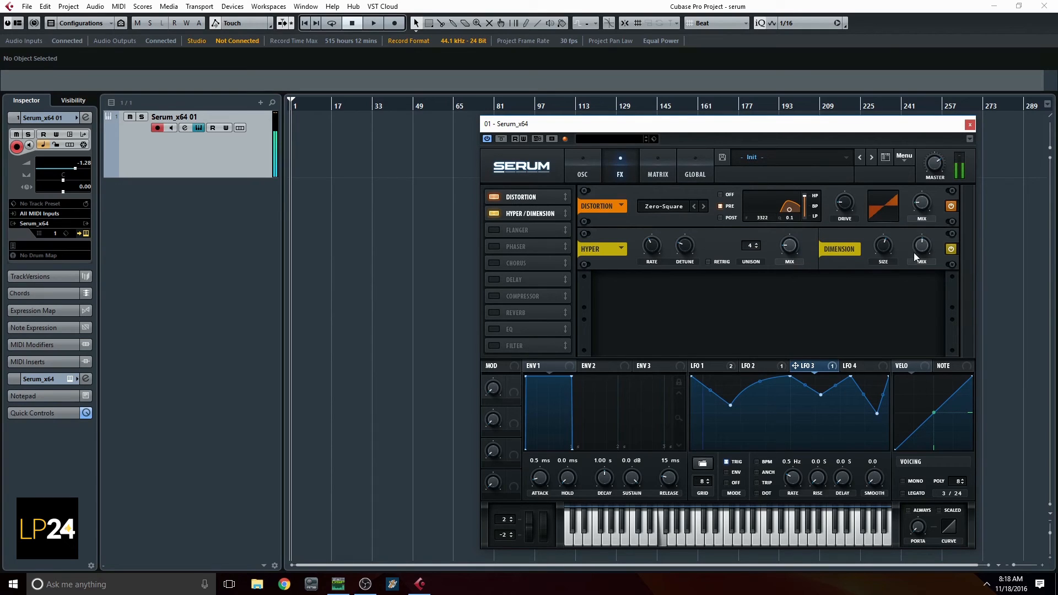
pyautogui.moveTo(922, 252); pyautogui.dragTo(922, 271)
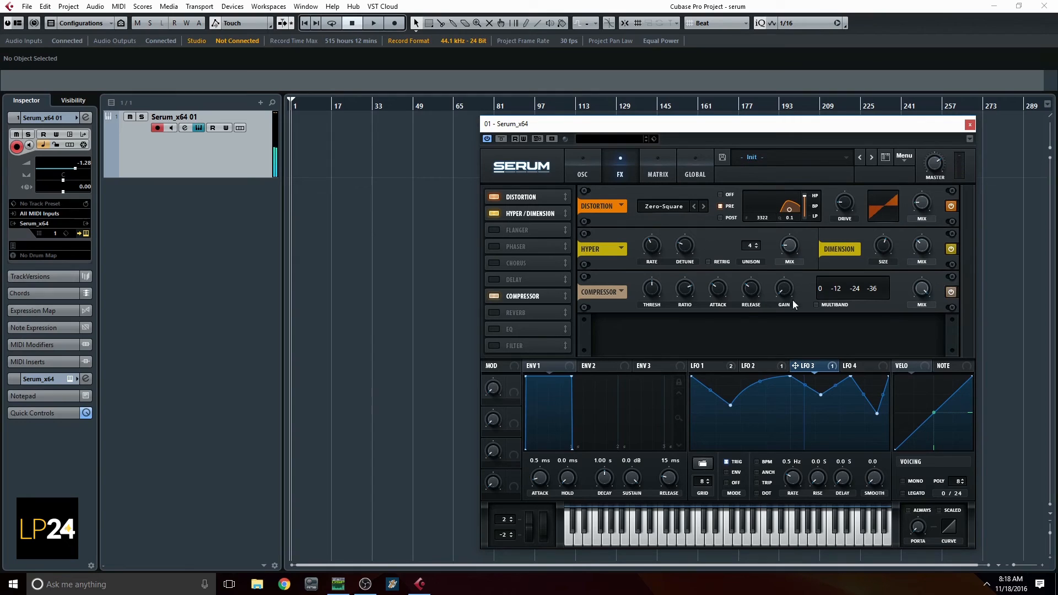
# Adjust the compressor's threshold, set its ratio to 7:1, and compare the sound with multiband mode on before leaving it off
pyautogui.moveTo(654, 293)
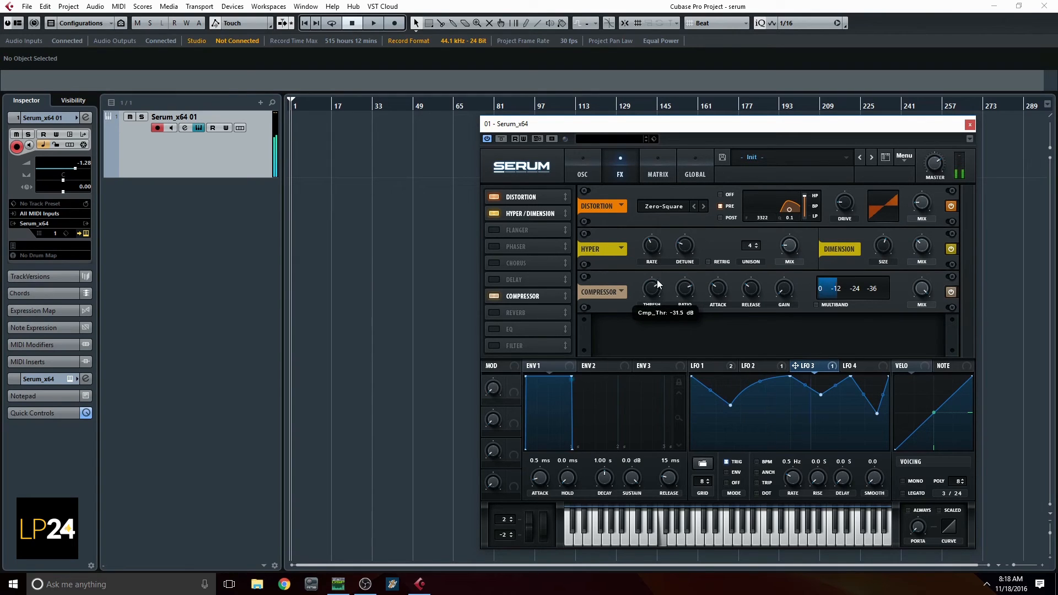
pyautogui.moveTo(657, 289); pyautogui.dragTo(655, 274)
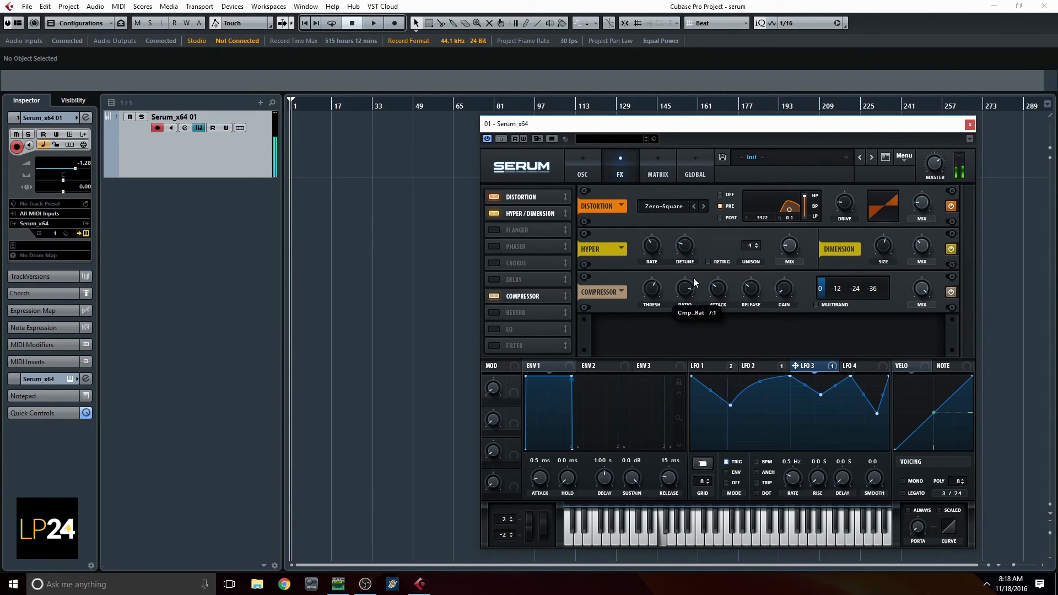
pyautogui.click(817, 305)
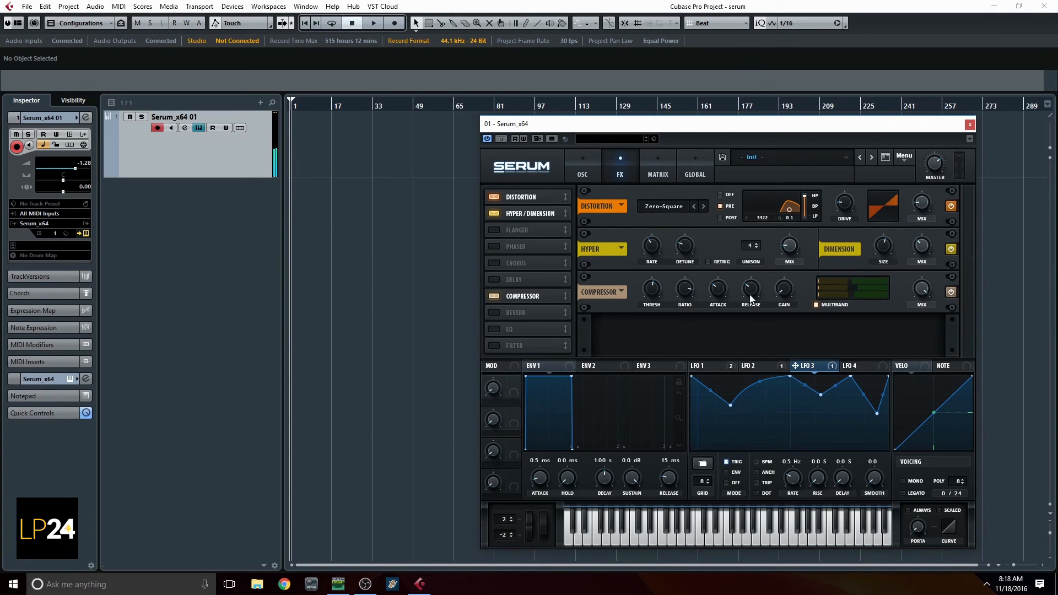
pyautogui.click(816, 304)
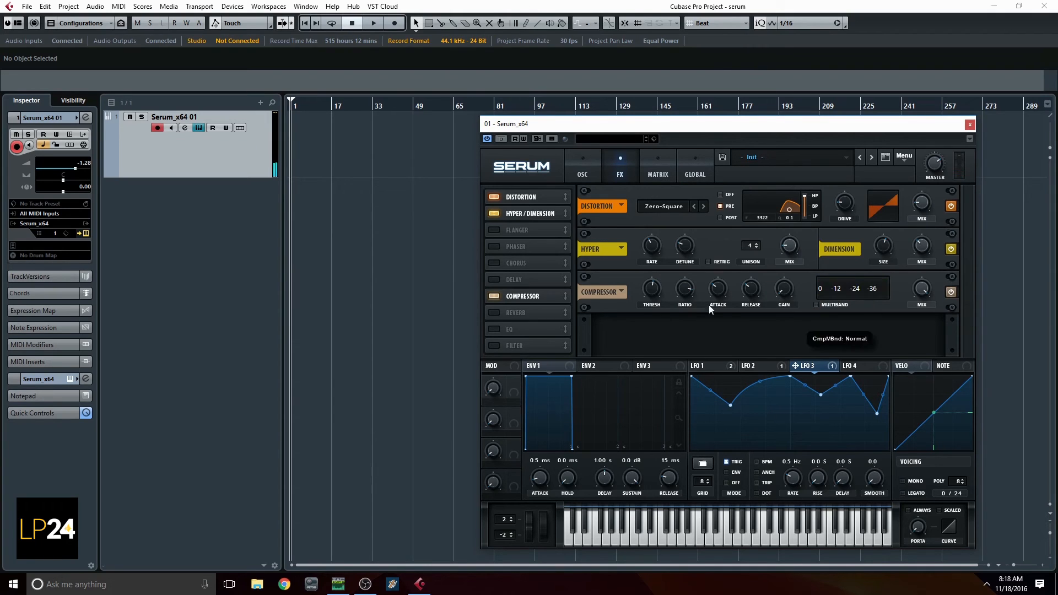
# Enable the Reverb, EQ and Chorus effects, placing the EQ ahead of the Compressor in the chain
pyautogui.click(495, 313)
pyautogui.click(495, 329)
pyautogui.moveTo(533, 329); pyautogui.dragTo(541, 294)
pyautogui.click(494, 264)
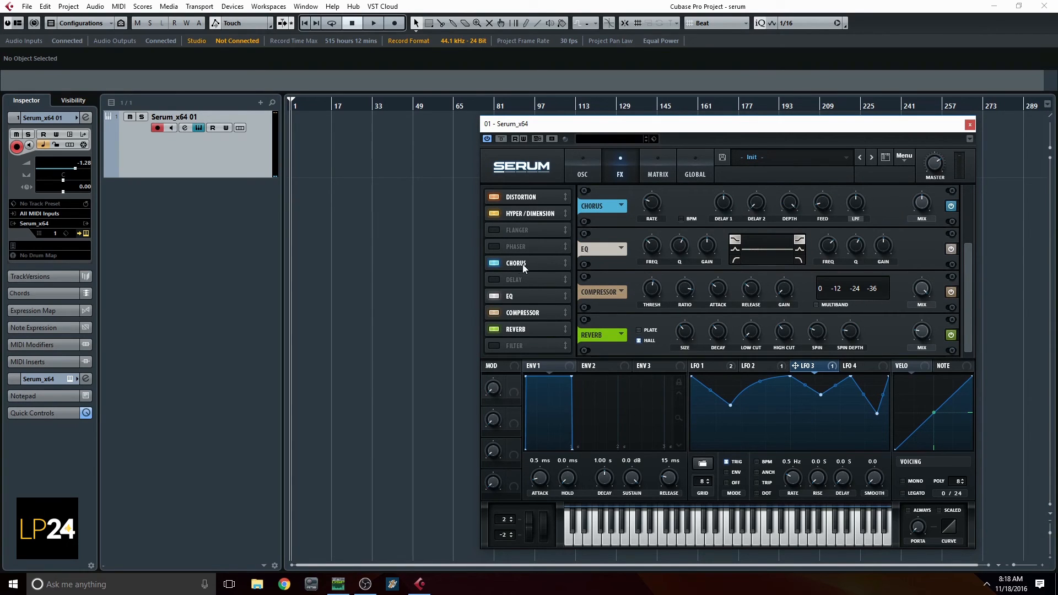
# Set the chorus mix to 9% and boost the EQ's high band to about 8.4 dB along with its low band
pyautogui.moveTo(919, 209); pyautogui.dragTo(917, 228)
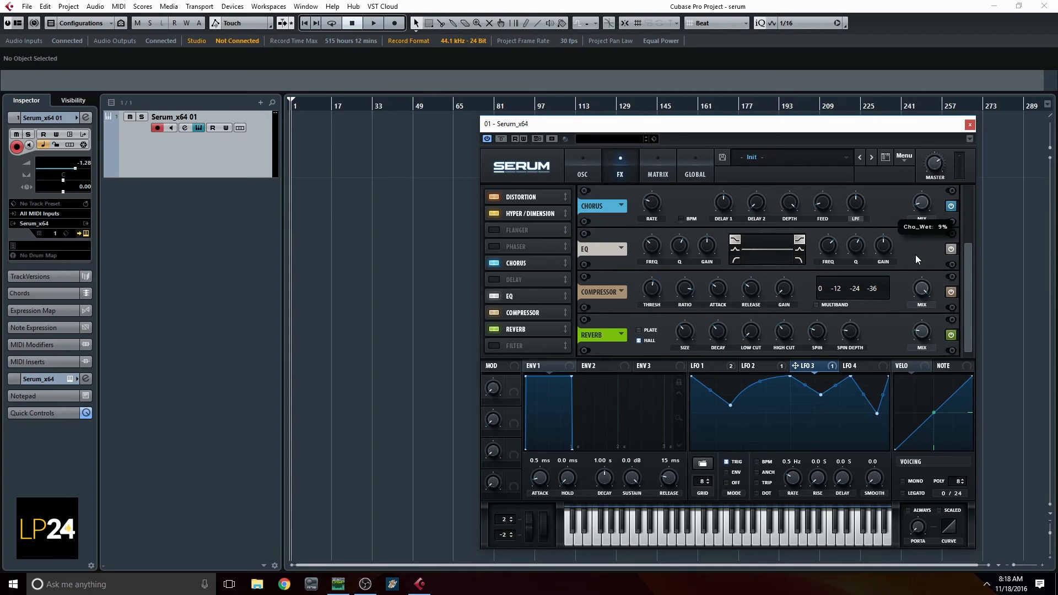
pyautogui.moveTo(889, 252); pyautogui.dragTo(887, 226)
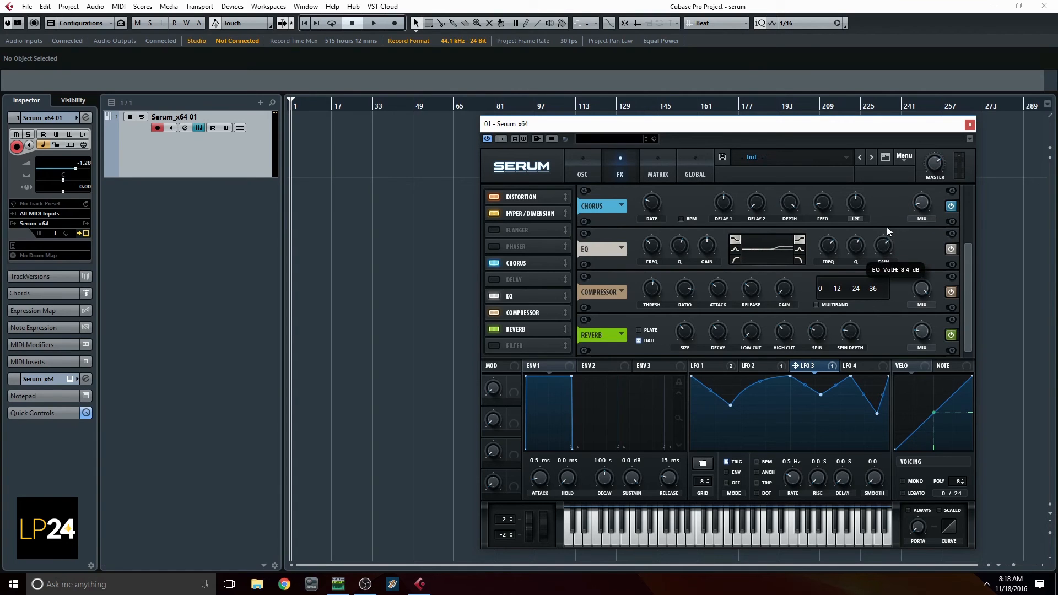
pyautogui.moveTo(706, 248); pyautogui.dragTo(703, 220)
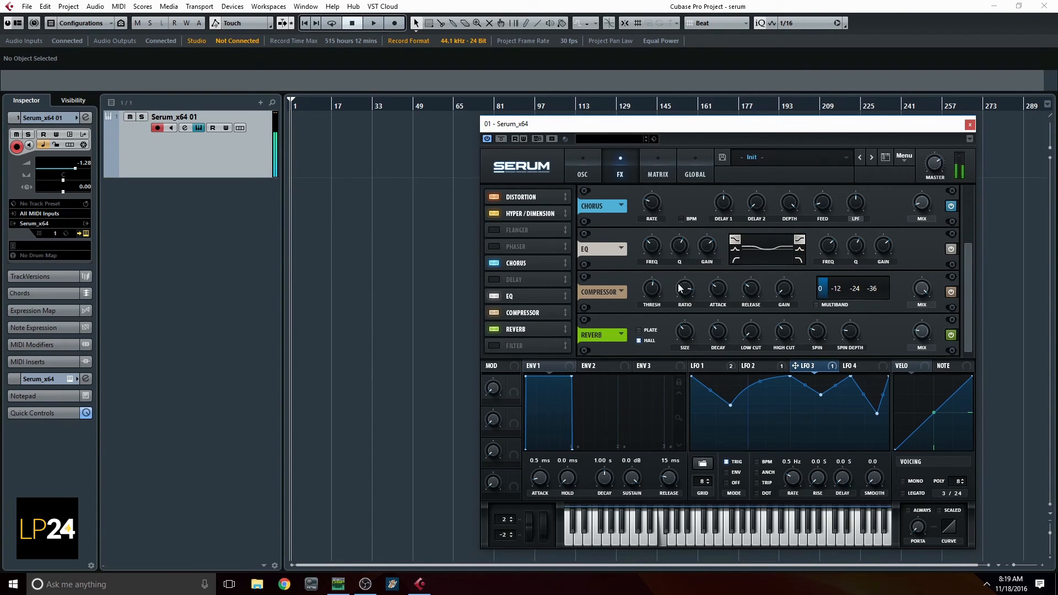
# Set the reverb mix to 20%, then enable the Filter effect with the Reverb type from the Misc group
pyautogui.moveTo(927, 332); pyautogui.dragTo(924, 303)
pyautogui.click(494, 346)
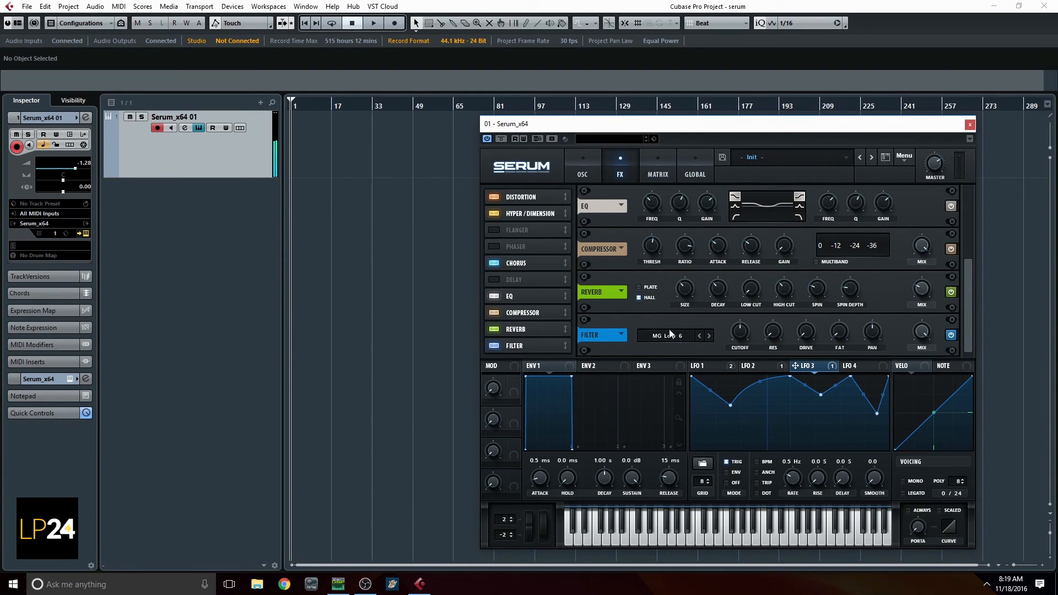
pyautogui.moveTo(917, 299)
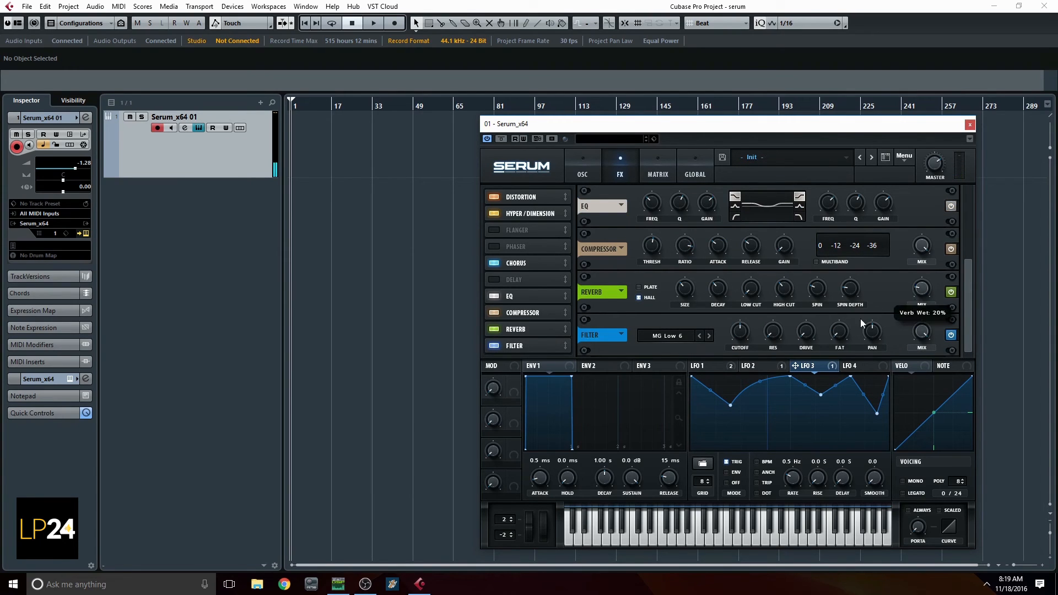
pyautogui.click(682, 334)
pyautogui.moveTo(683, 384)
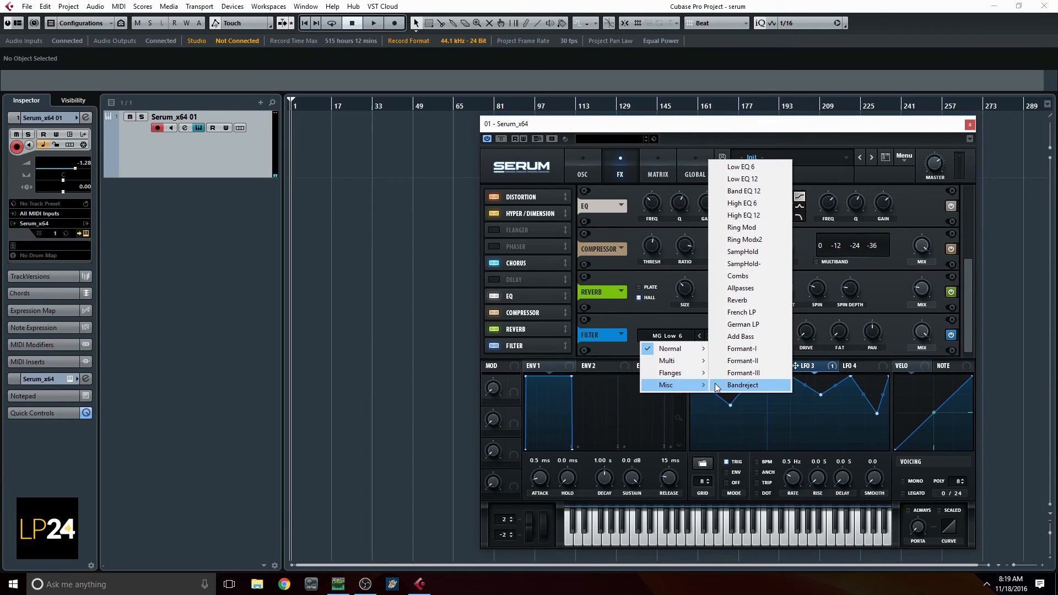
pyautogui.click(742, 301)
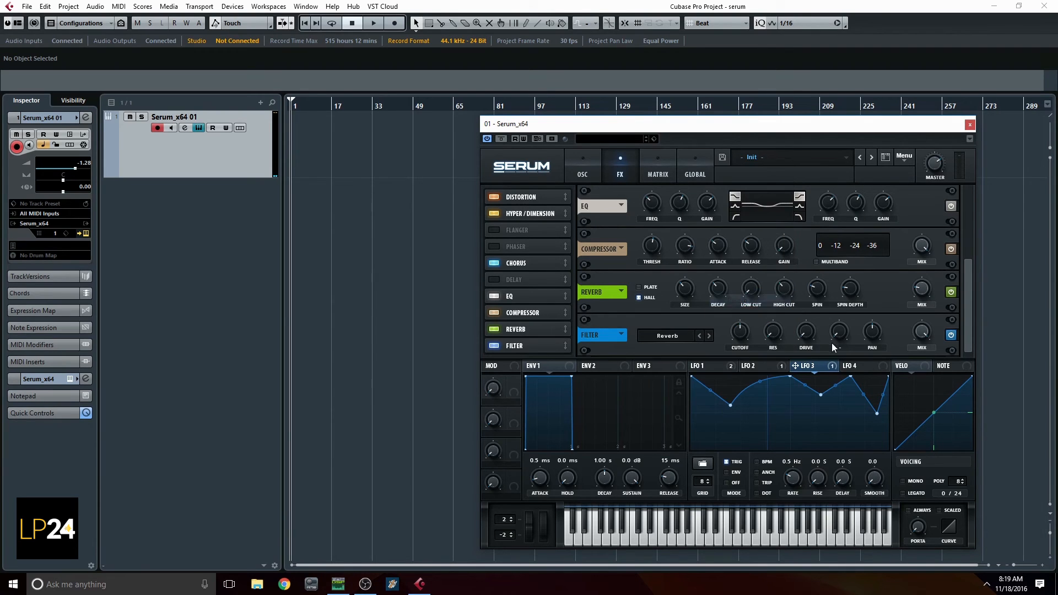
# Adjust the Filter effect's cutoff and resonance, lower its mix, and place it ahead of the Reverb in the effects chain
pyautogui.moveTo(745, 336); pyautogui.dragTo(780, 315)
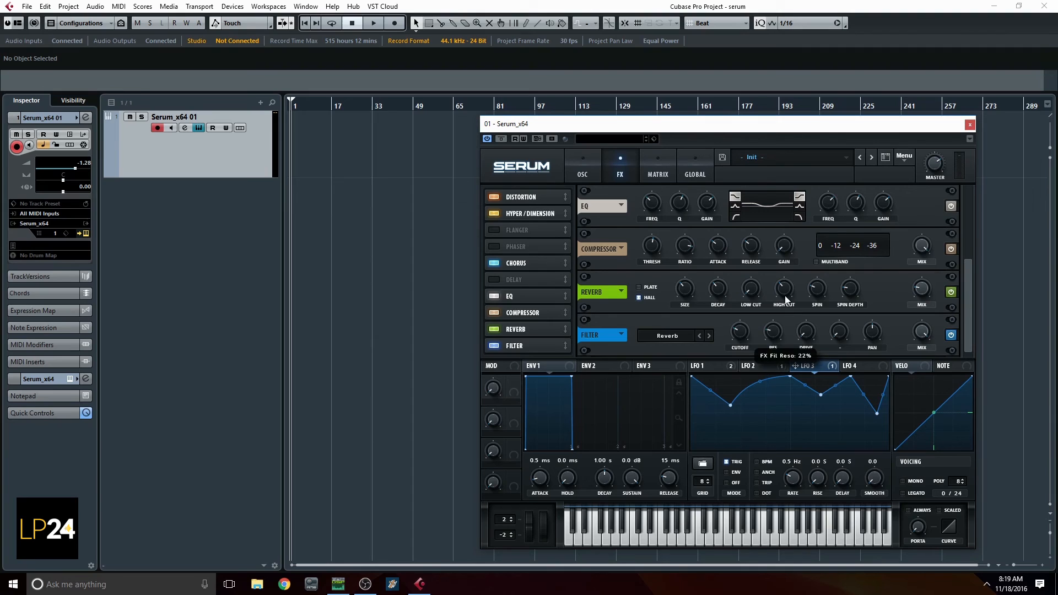
pyautogui.moveTo(789, 266); pyautogui.dragTo(795, 243)
pyautogui.moveTo(729, 331)
pyautogui.mouseDown()
pyautogui.moveTo(730, 305)
pyautogui.moveTo(729, 323)
pyautogui.mouseUp()
pyautogui.moveTo(923, 330); pyautogui.dragTo(922, 413)
pyautogui.moveTo(924, 295); pyautogui.dragTo(923, 298)
pyautogui.moveTo(534, 332); pyautogui.dragTo(538, 354)
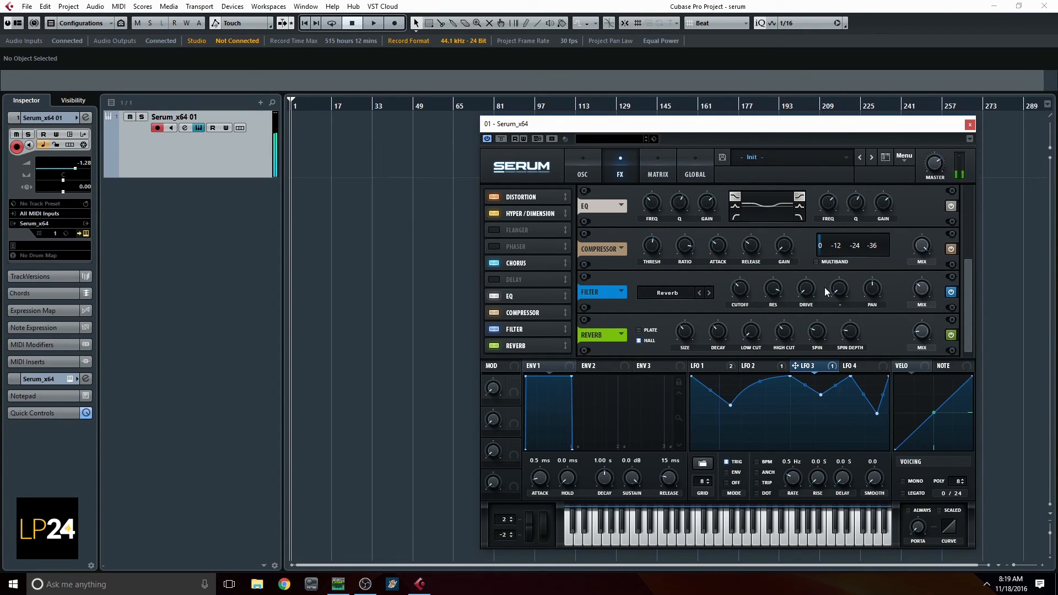
# Set Envelope 1's release to 343 ms and its attack to 5.4 ms
pyautogui.moveTo(673, 481); pyautogui.dragTo(673, 463)
pyautogui.moveTo(546, 481); pyautogui.dragTo(549, 473)
# Reduce the modulation matrix outputs for LFO 1 to A Fine and B Fine, and set LFO 2 to B CoarsePit output to 11
pyautogui.click(661, 173)
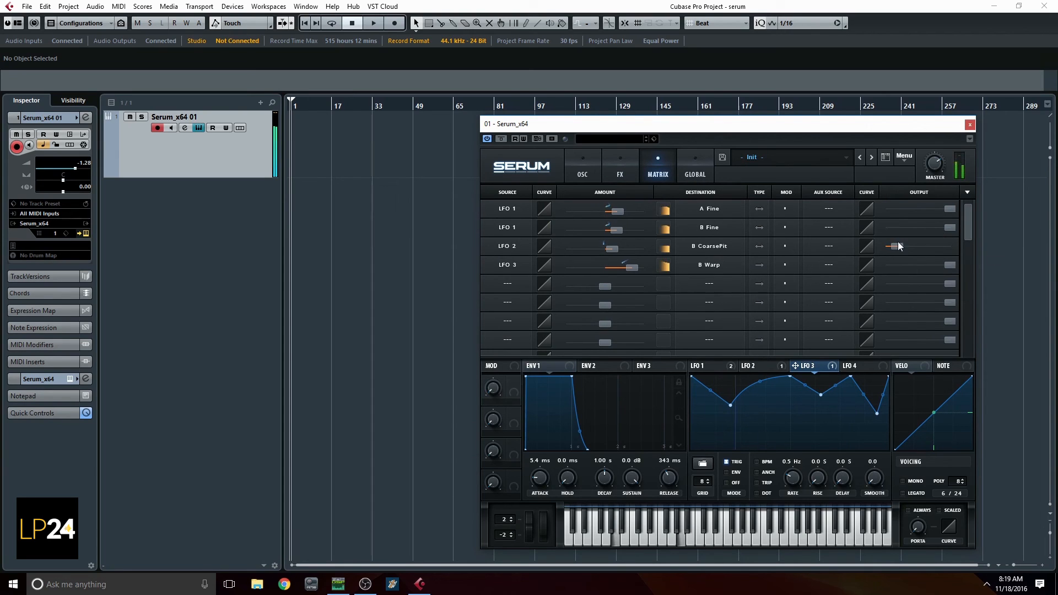
pyautogui.moveTo(897, 245); pyautogui.dragTo(892, 246)
pyautogui.moveTo(949, 227); pyautogui.dragTo(871, 216)
pyautogui.moveTo(893, 247)
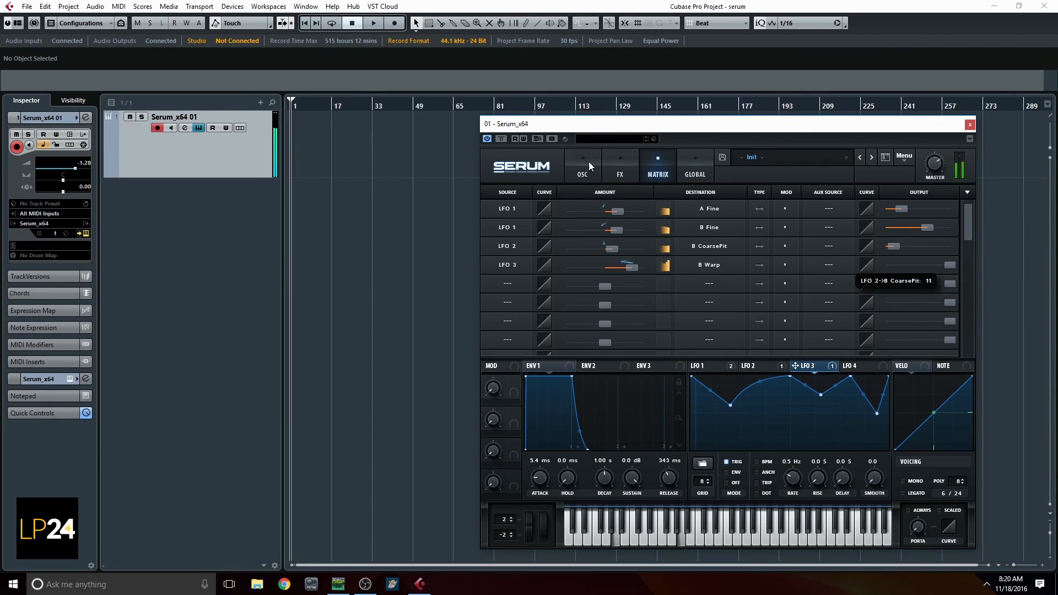
# Set the oscillator filter's cutoff to about 667 Hz, reduce its mix, and set Envelope 1's release to 603 ms
pyautogui.click(585, 165)
pyautogui.moveTo(905, 306)
pyautogui.moveTo(906, 306); pyautogui.dragTo(905, 302)
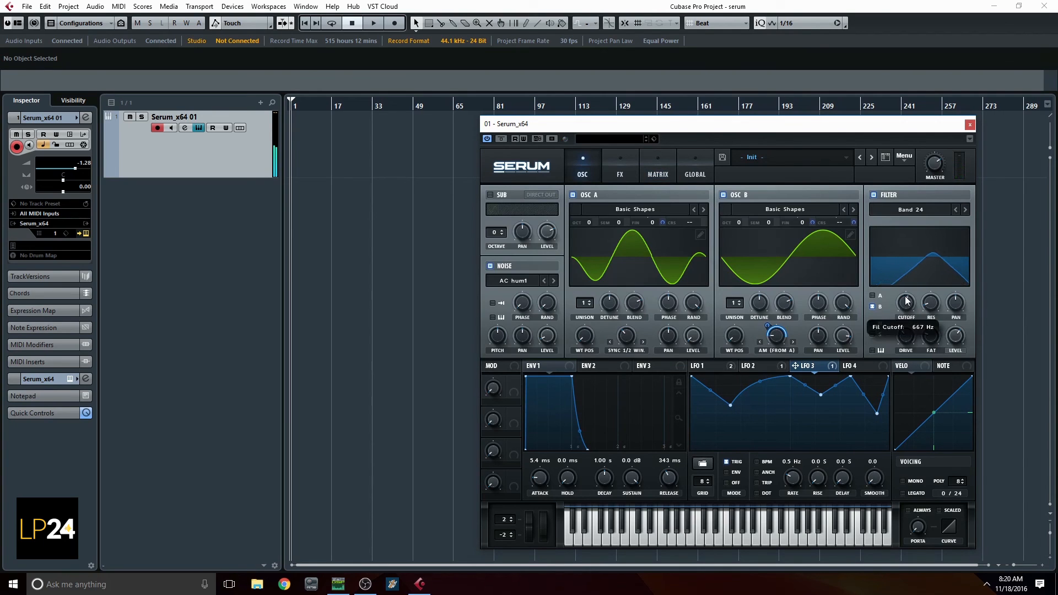
pyautogui.click(955, 352)
pyautogui.moveTo(957, 338); pyautogui.dragTo(953, 309)
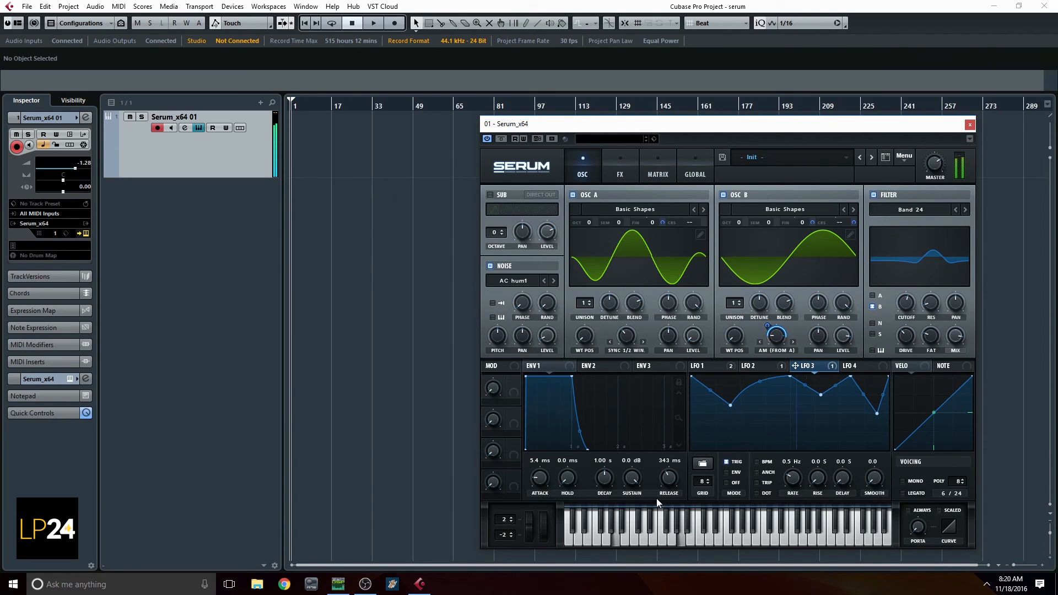
pyautogui.moveTo(667, 484); pyautogui.dragTo(648, 475)
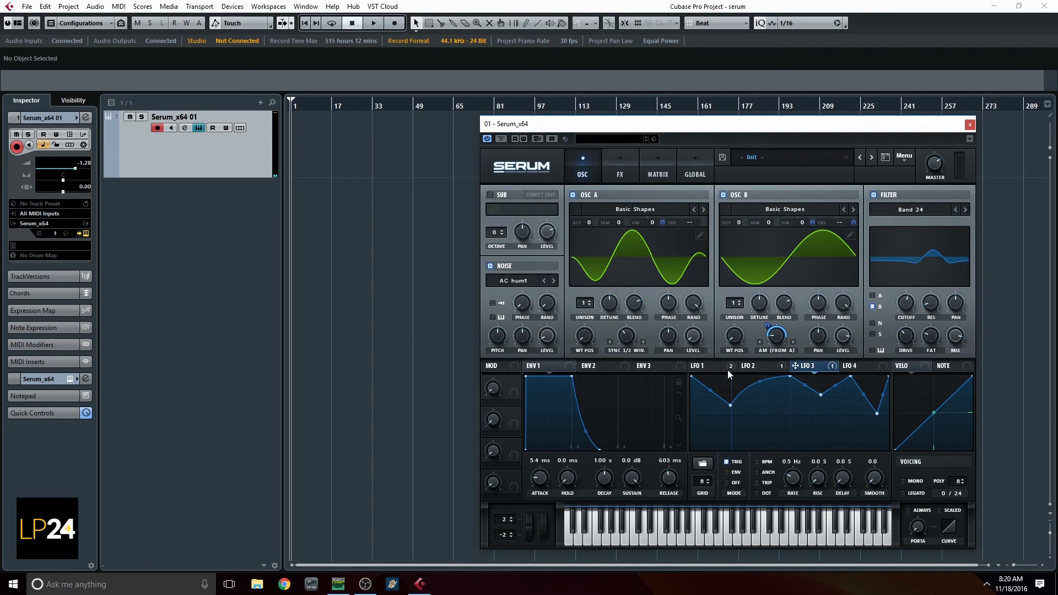
# Review the finished patch by examining the LFO 2 shape, the full effects chain and the oscillator settings
pyautogui.click(752, 366)
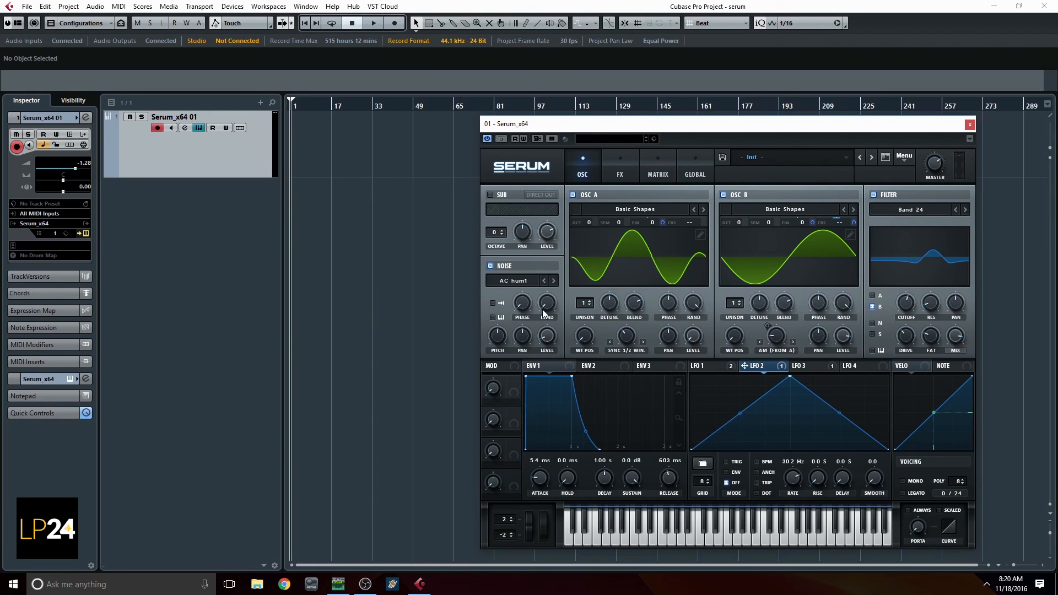
pyautogui.click(615, 168)
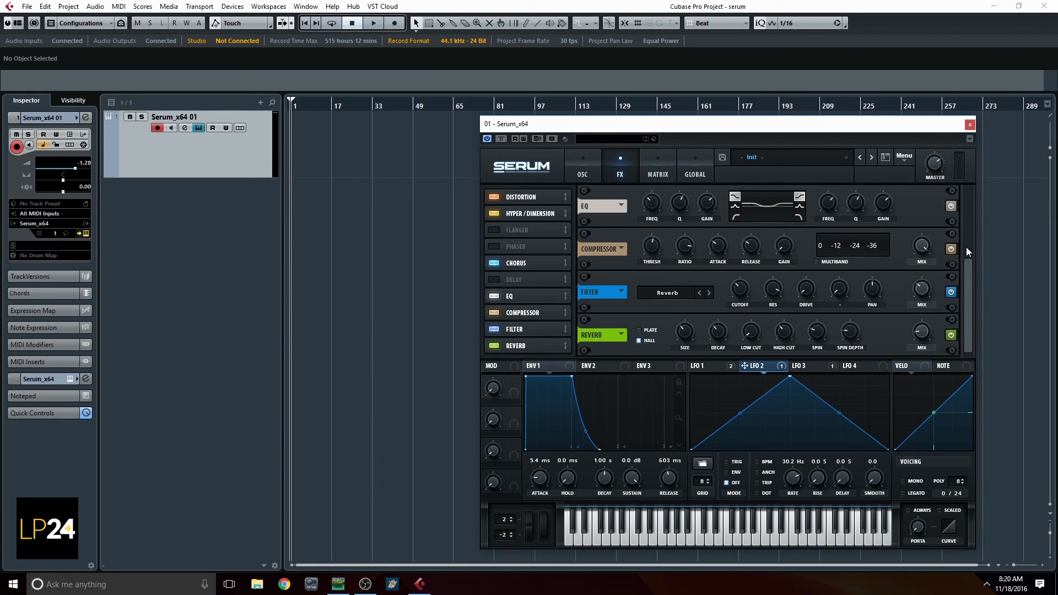
pyautogui.moveTo(969, 266); pyautogui.dragTo(967, 180)
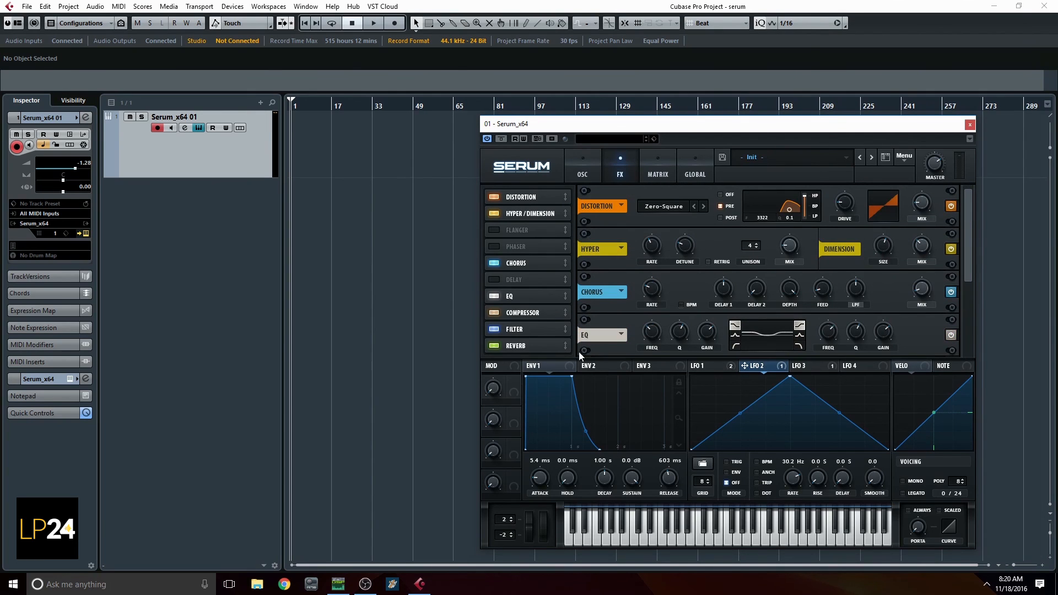
pyautogui.click(579, 165)
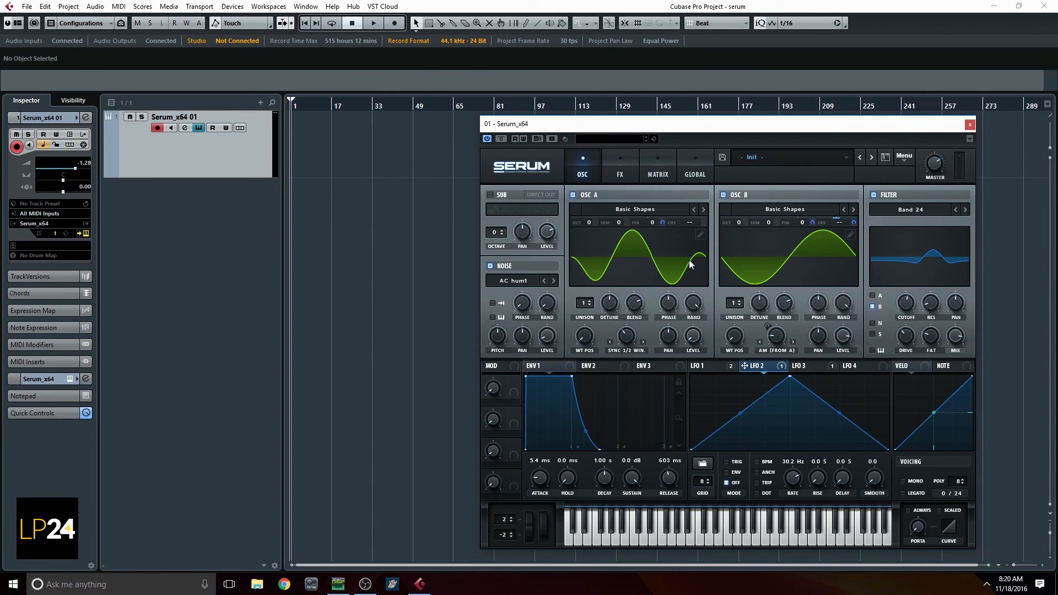
pyautogui.click(621, 175)
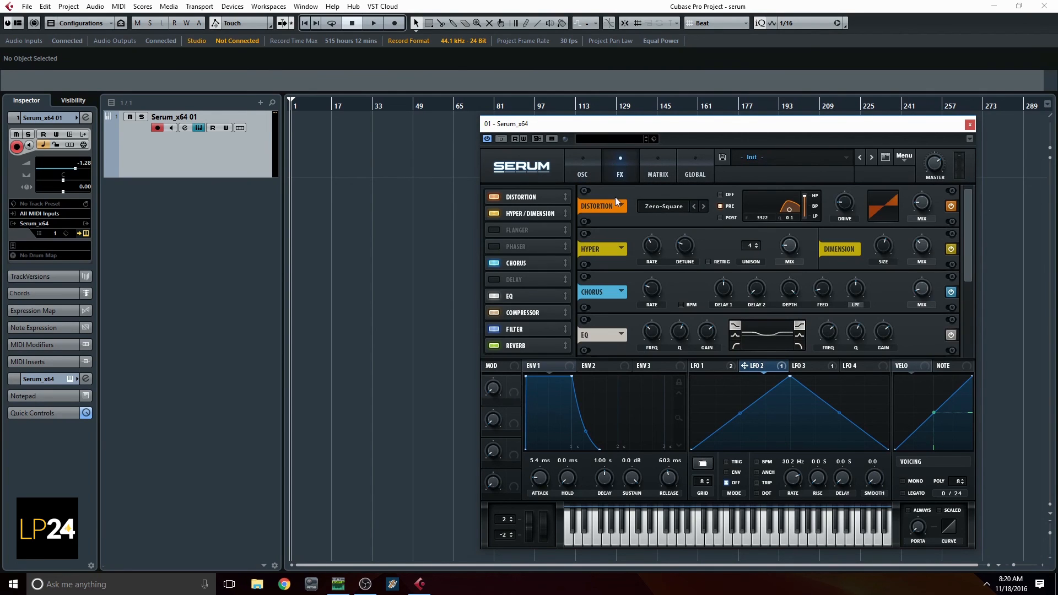
pyautogui.click(586, 178)
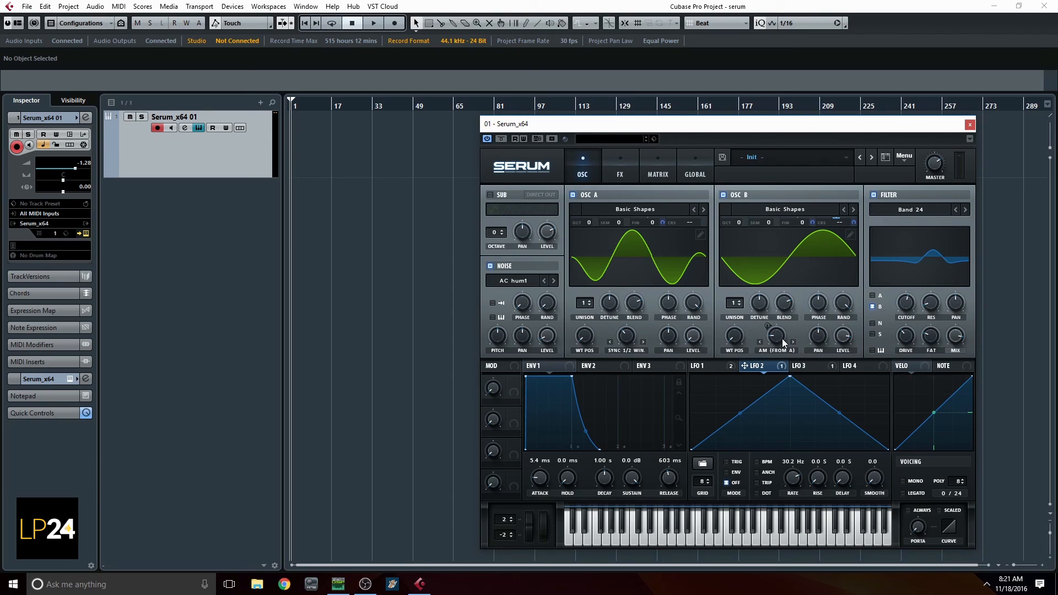
pyautogui.moveTo(785, 327)
pyautogui.click(617, 175)
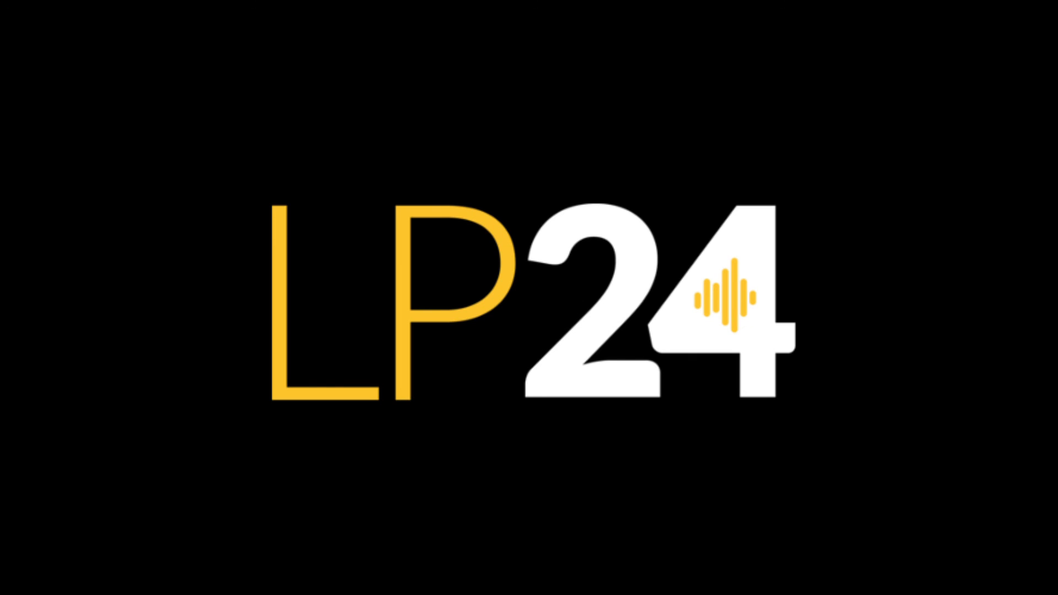